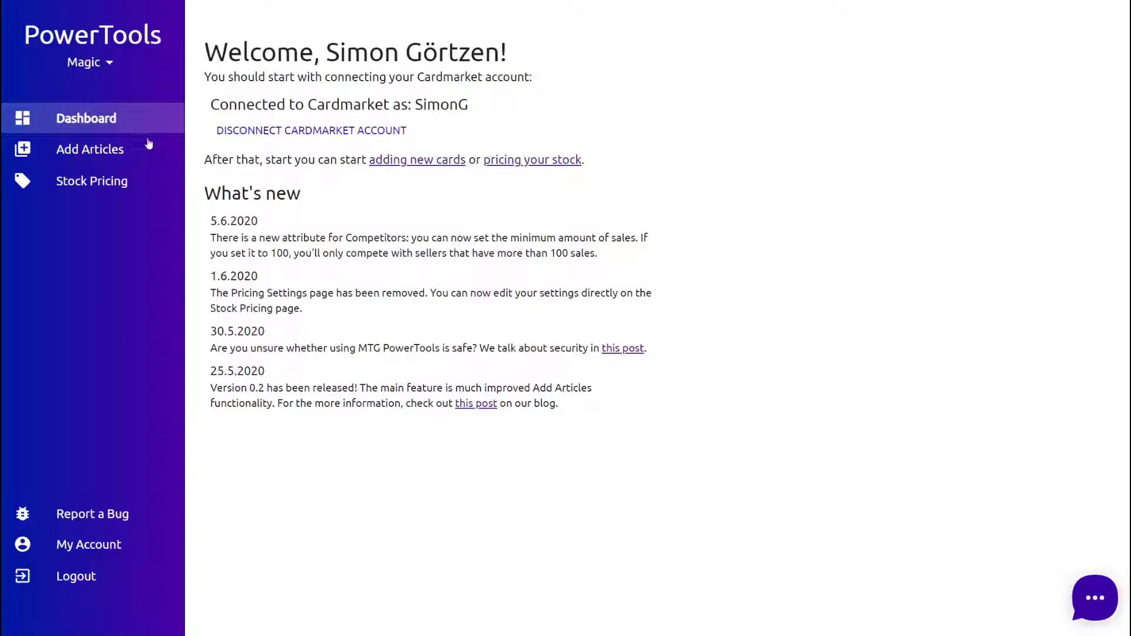
Open the Add Articles page, look up "tarmog" by card name, and choose Tarmogoyf FUT
{"action": "left_click", "coordinate": [109, 152]}
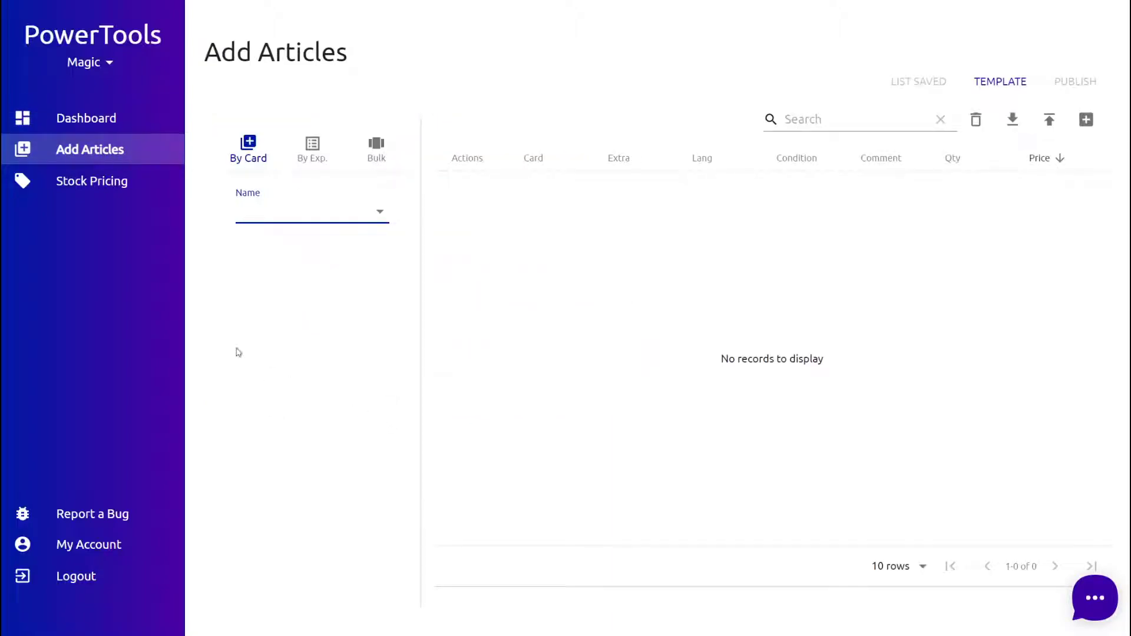
{"action": "left_click", "coordinate": [249, 143]}
{"action": "left_click", "coordinate": [288, 216]}
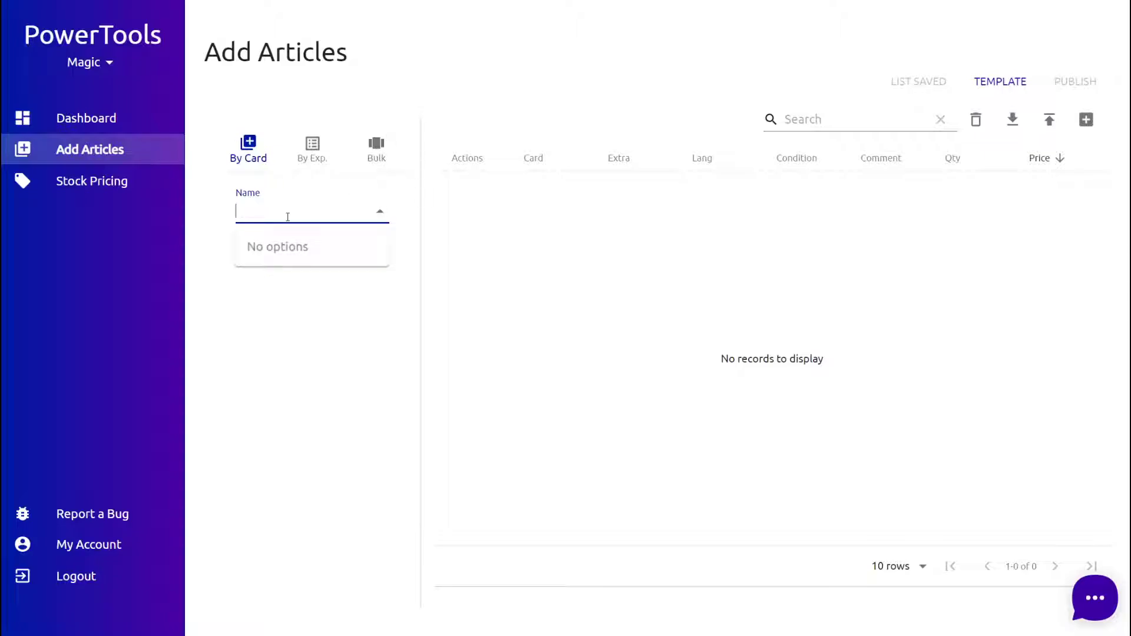
{"action": "type", "text": "tarmog"}
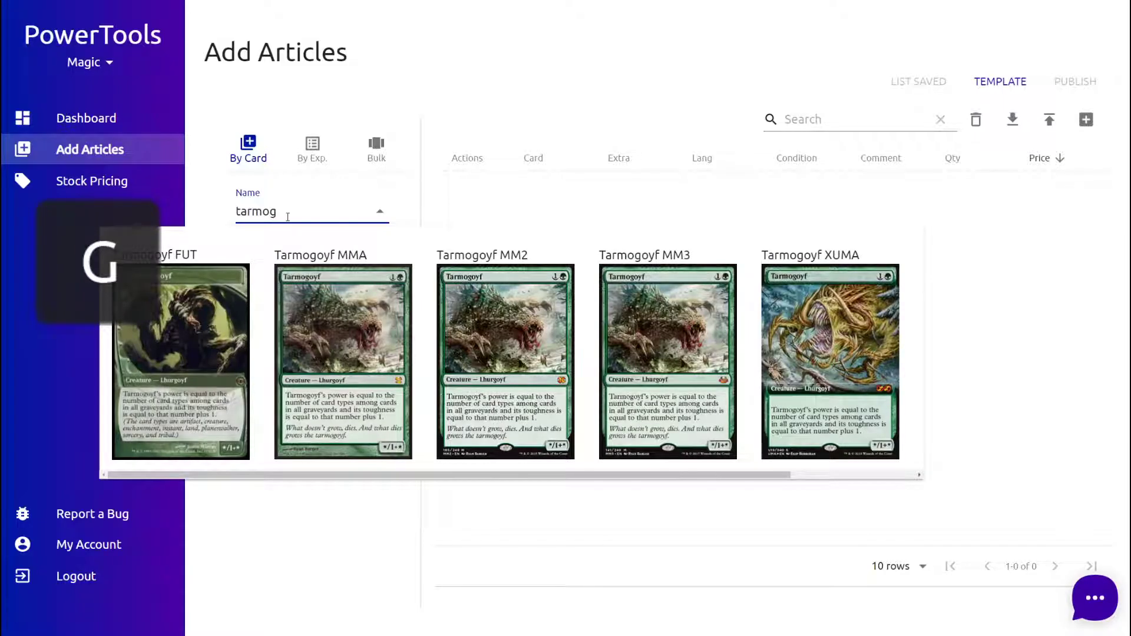
{"action": "key", "text": "Down"}
{"action": "key", "text": "Return"}
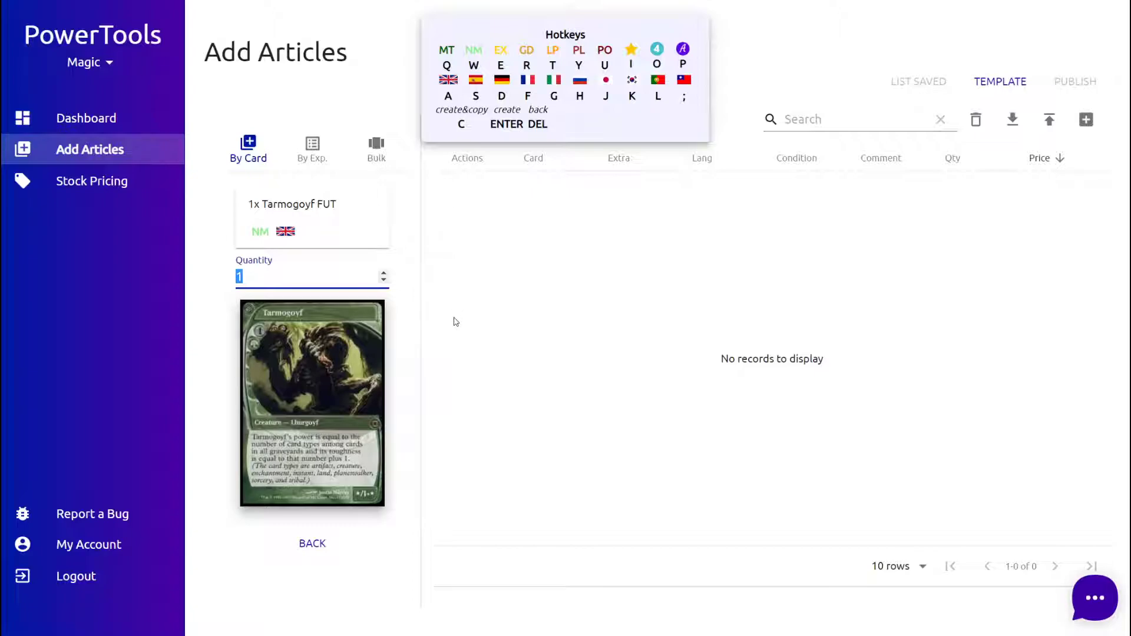
Try quantity 4 for Tarmogoyf FUT, switching the condition to MT and PO and the language to English and the Taiwanese-flag option
{"action": "type", "text": "4"}
{"action": "key", "text": "q"}
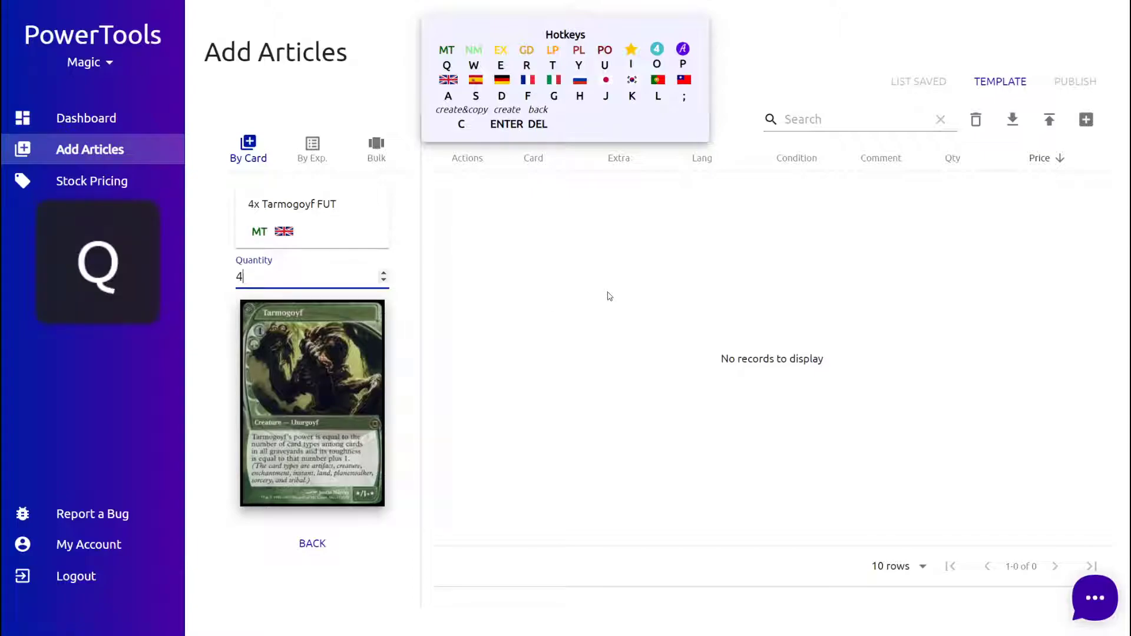
{"action": "key", "text": "u"}
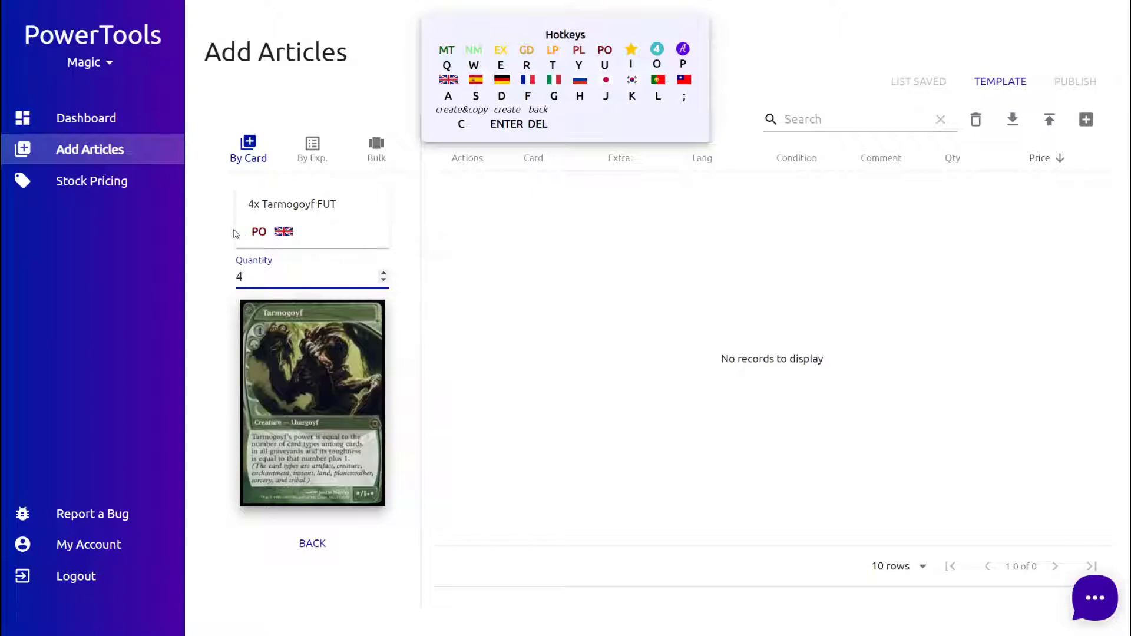
{"action": "key", "text": "a"}
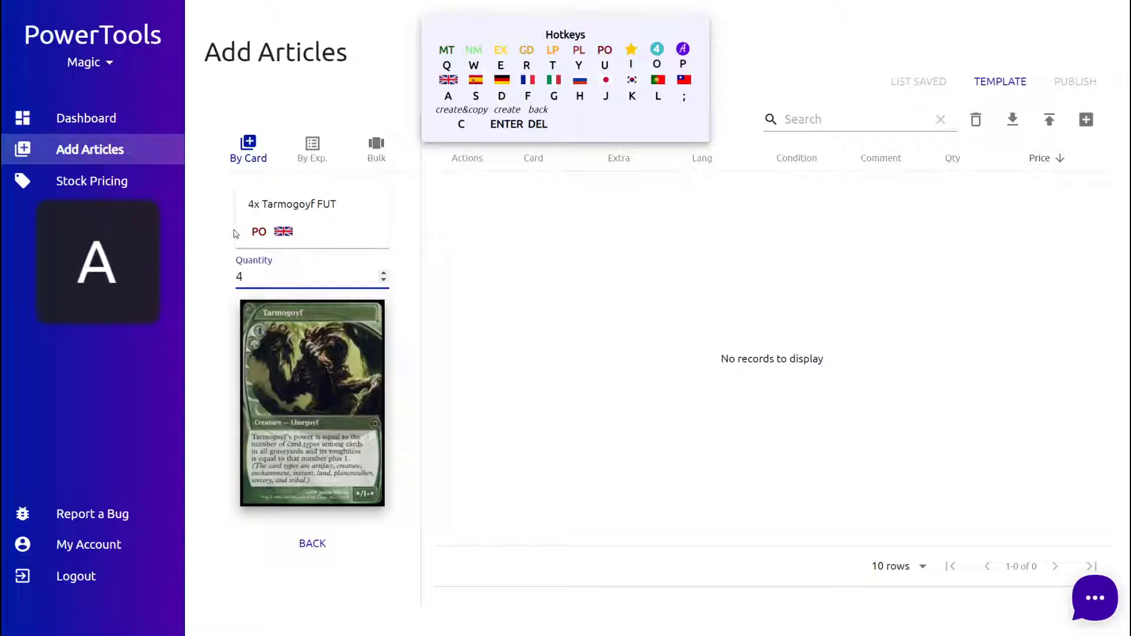
{"action": "key", "text": "semicolon"}
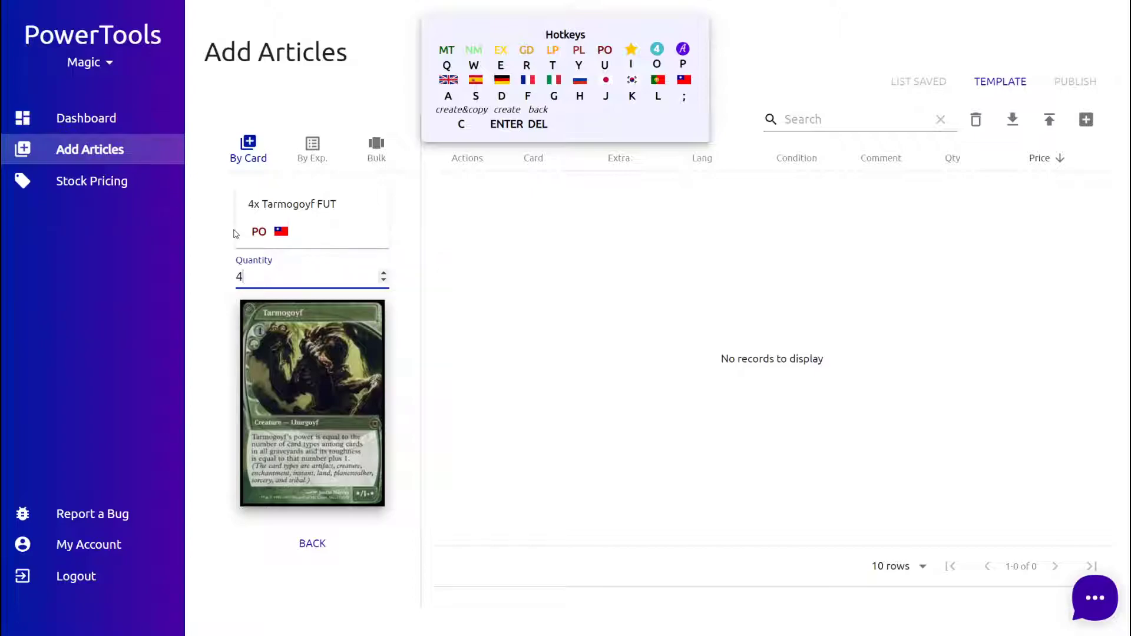
Set Tarmogoyf FUT to quantity 2, condition EX and German, and add it to the article list
{"action": "key", "text": "BackSpace"}
{"action": "type", "text": "2ed"}
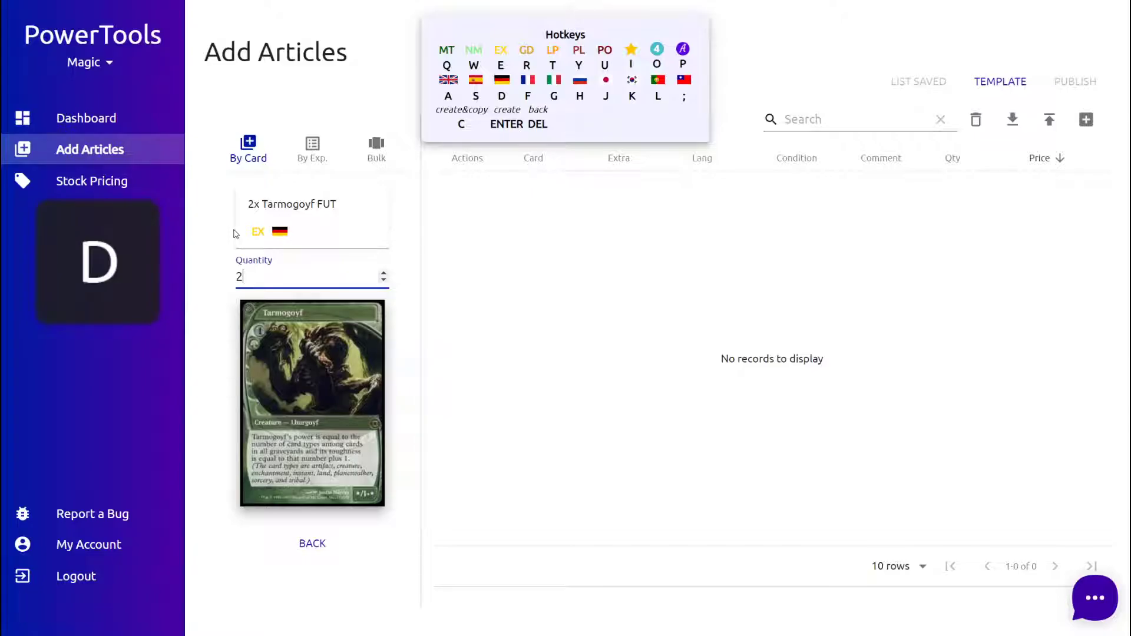
{"action": "key", "text": "Return"}
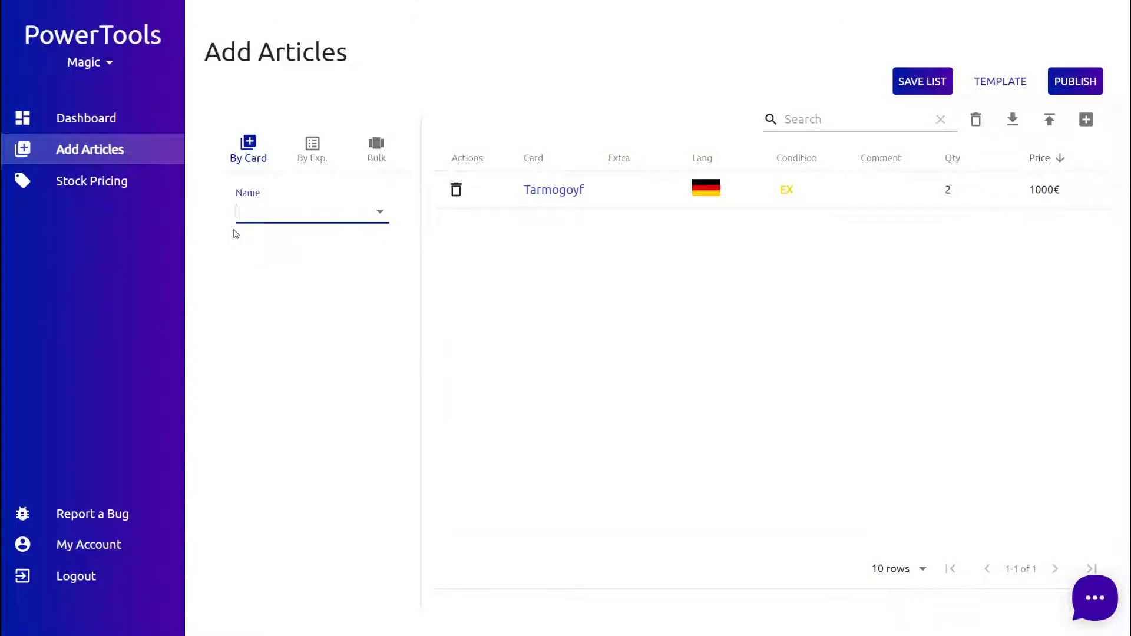
Look up "banesl" by card name and choose Baneslayer Angel M10
{"action": "type", "text": "banesl"}
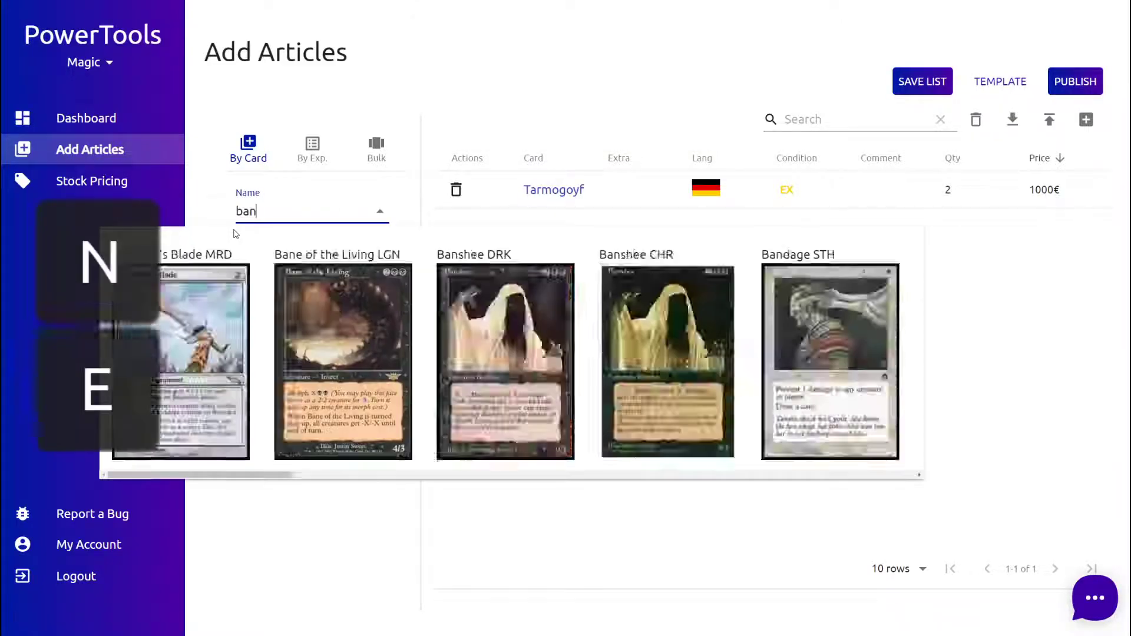
{"action": "key", "text": "Down"}
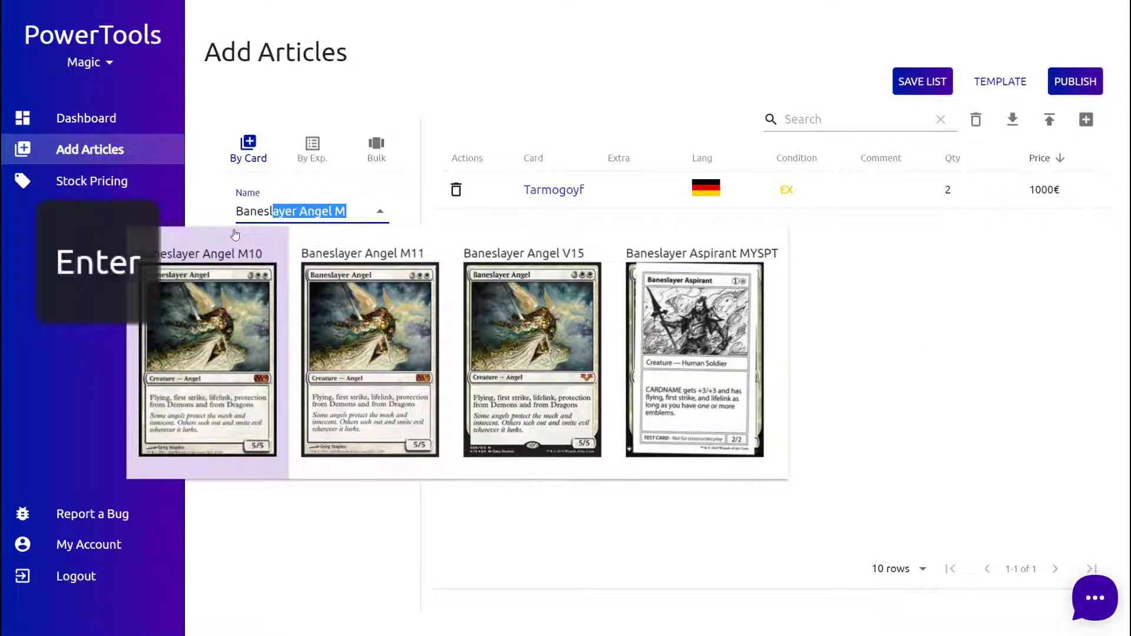
{"action": "key", "text": "Return"}
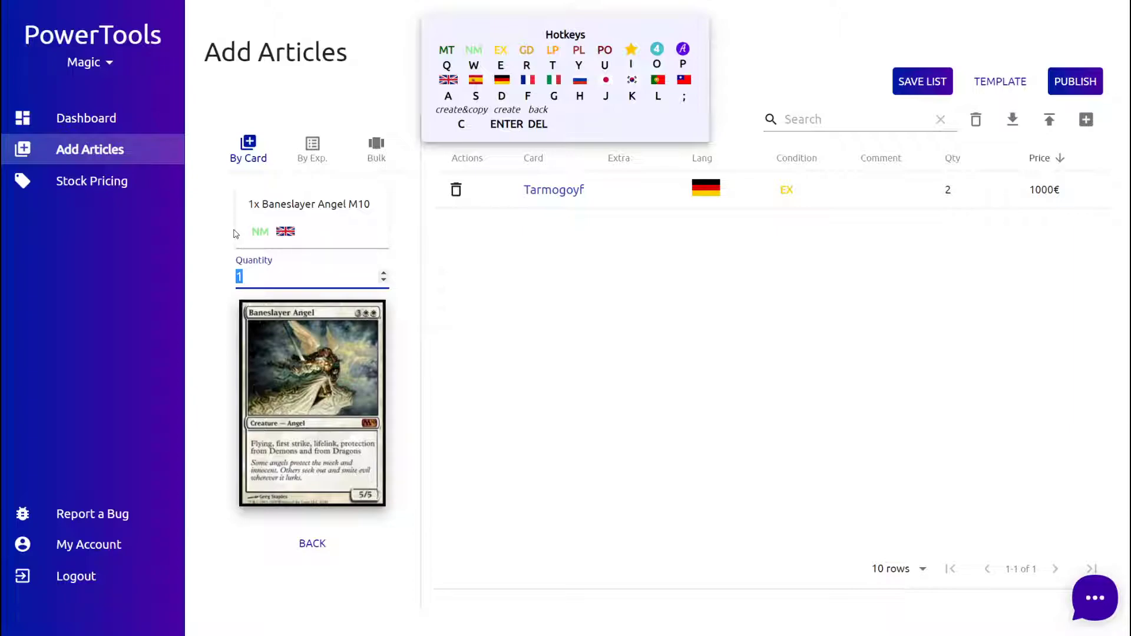
Add two NM English Baneslayer Angel M10 cards without extras, and create a copy of the entry with the language set to German
{"action": "type", "text": "2iio"}
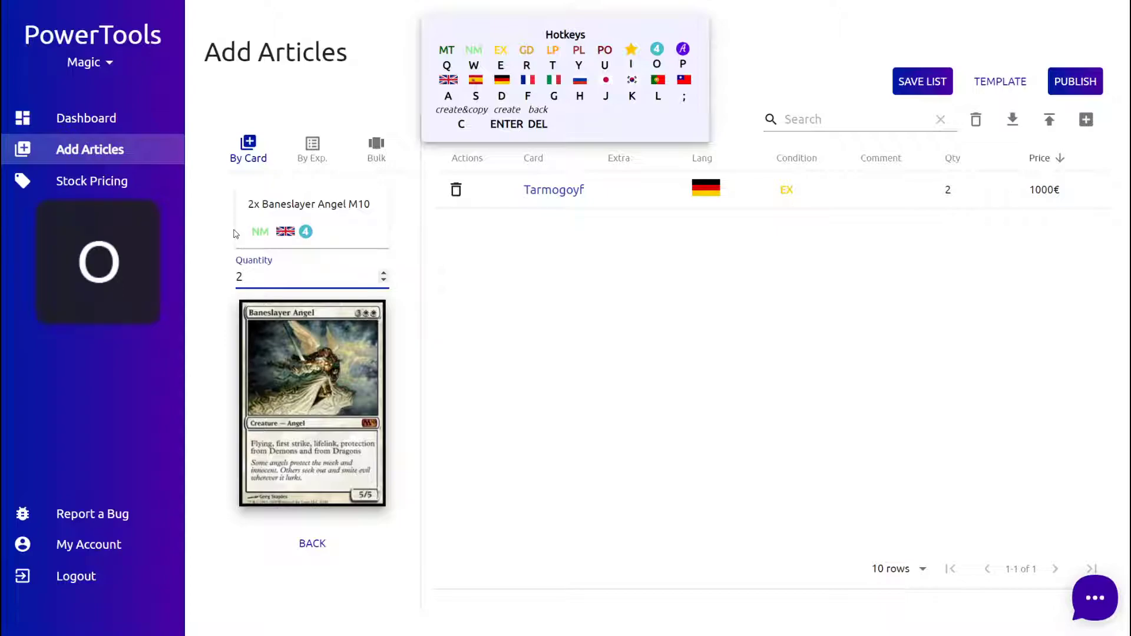
{"action": "type", "text": "opp"}
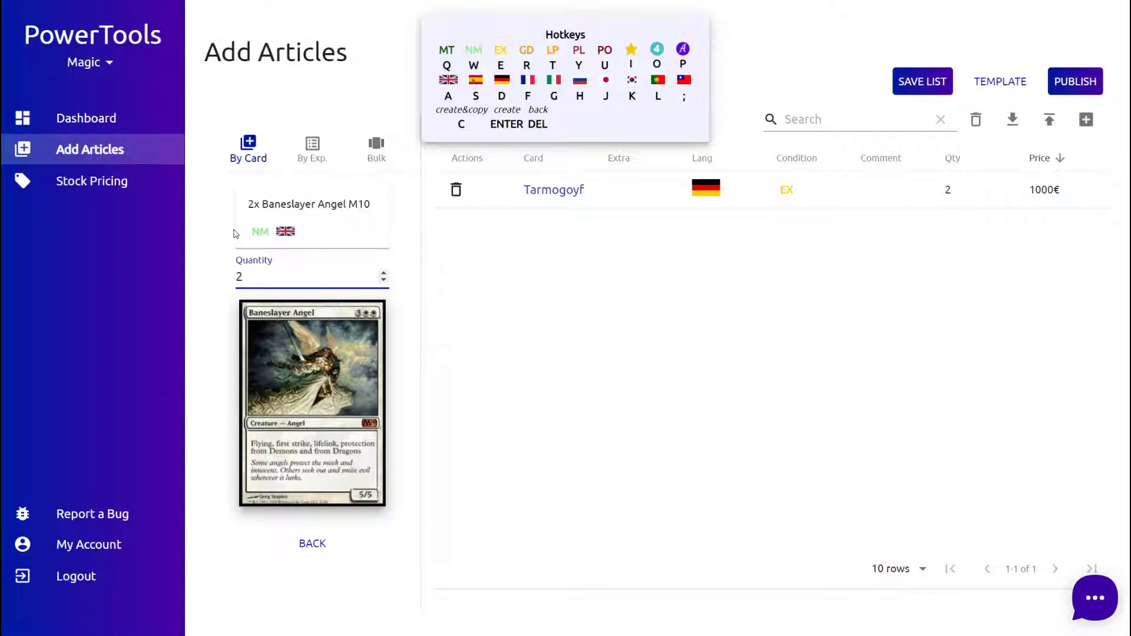
{"action": "key", "text": "c"}
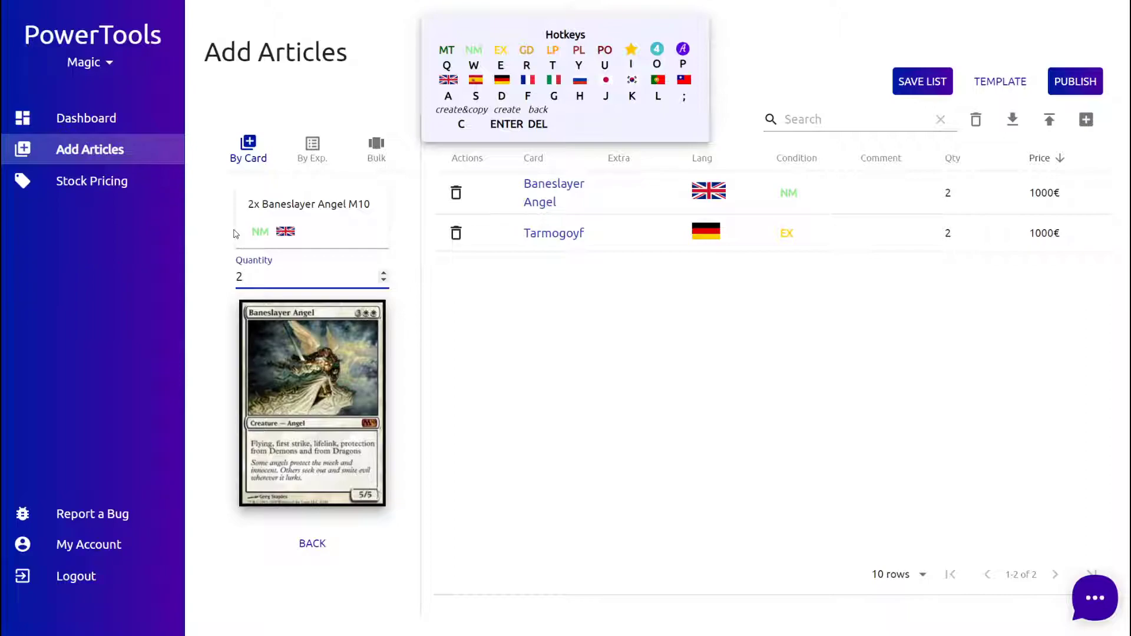
{"action": "key", "text": "d"}
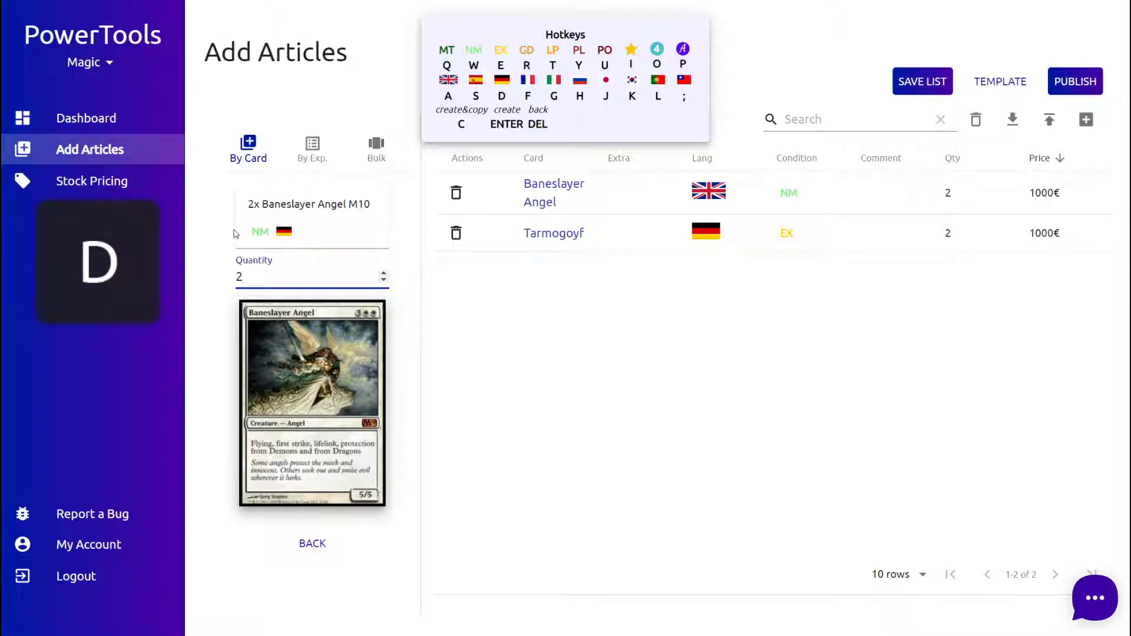
{"action": "key", "text": "Return"}
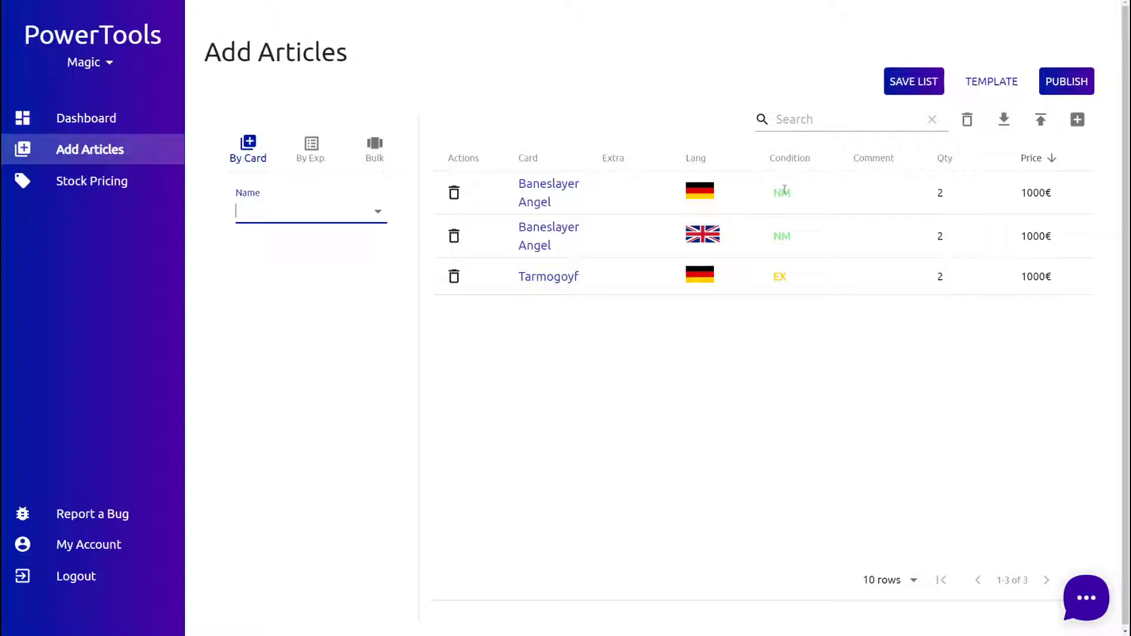
Publish the listed articles to the connected Cardmarket account and close the completion dialog
{"action": "mouse_move", "coordinate": [544, 184]}
{"action": "left_click", "coordinate": [1074, 87]}
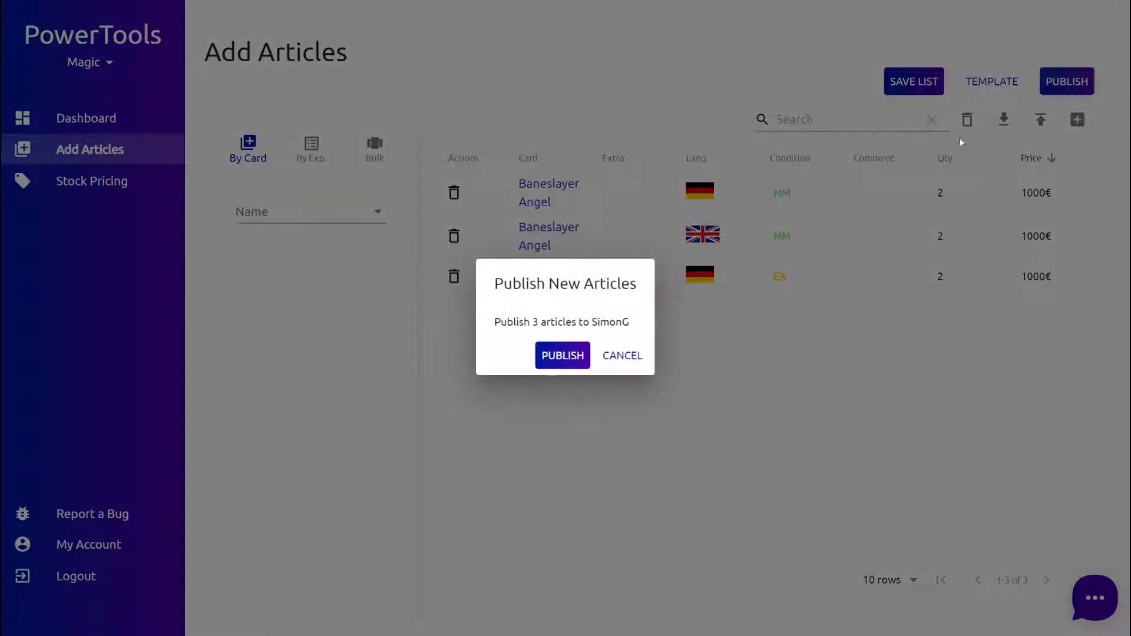
{"action": "left_click", "coordinate": [563, 354]}
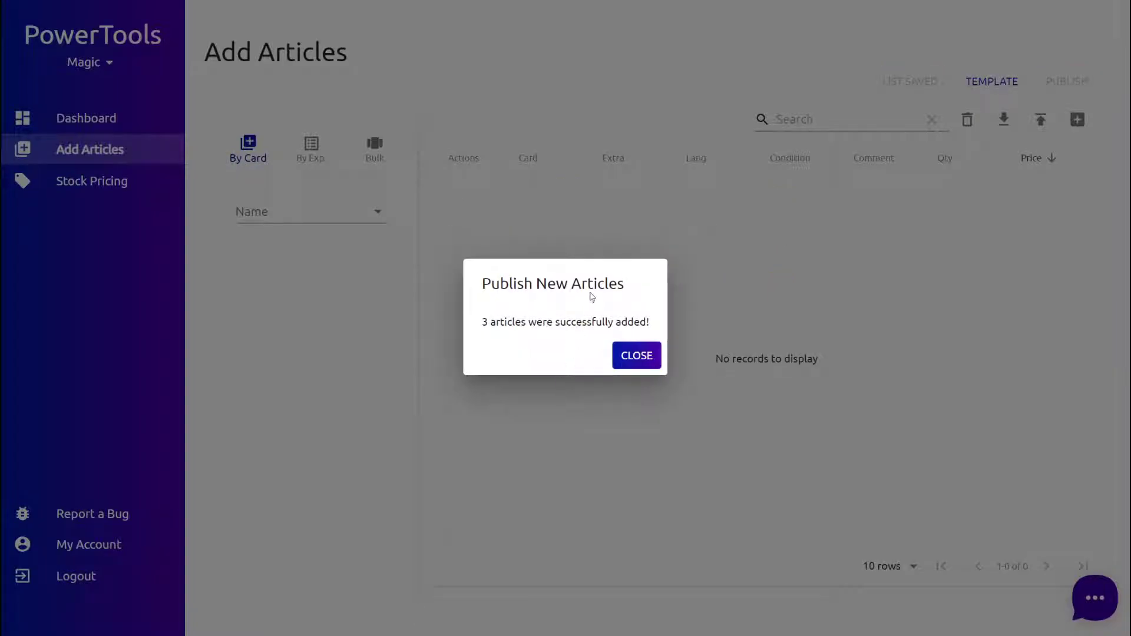
{"action": "left_click", "coordinate": [648, 356]}
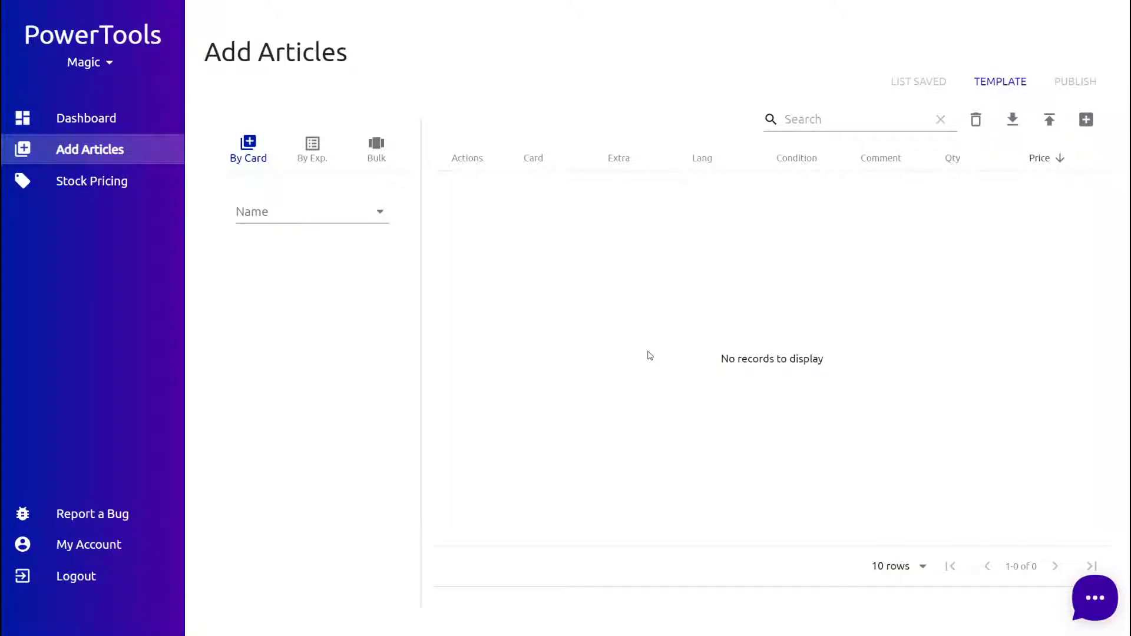
Start adding cards by expansion from Ikoria: Lair of Behemoths, and add one NM English Brokkos, Apex of Forever
{"action": "left_click", "coordinate": [312, 145]}
{"action": "type", "text": "ikori"}
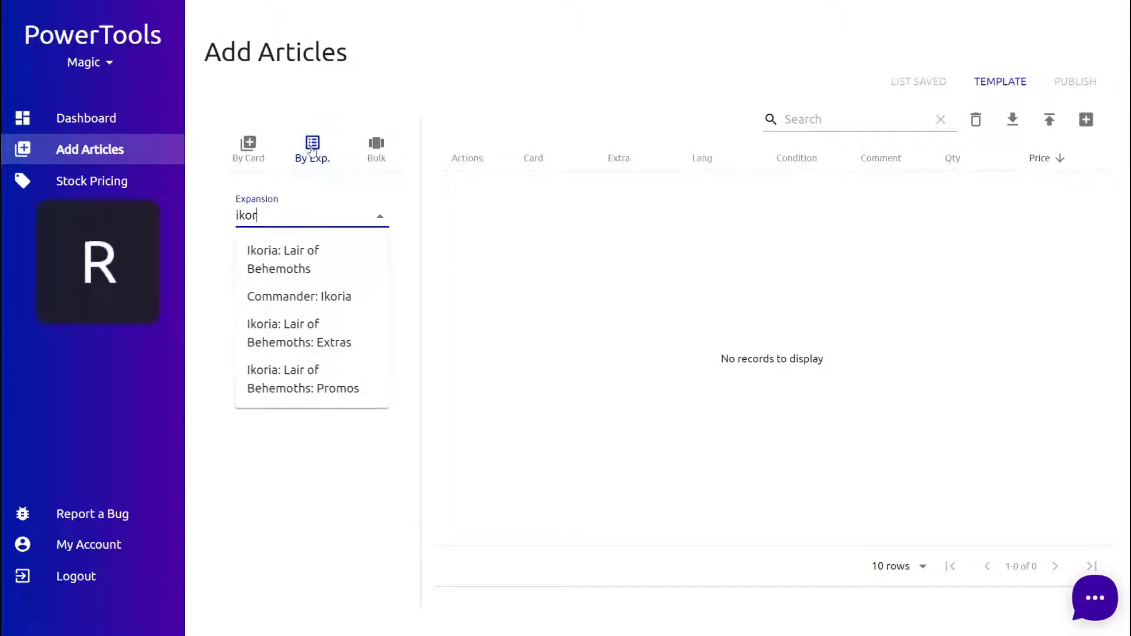
{"action": "left_click", "coordinate": [317, 252]}
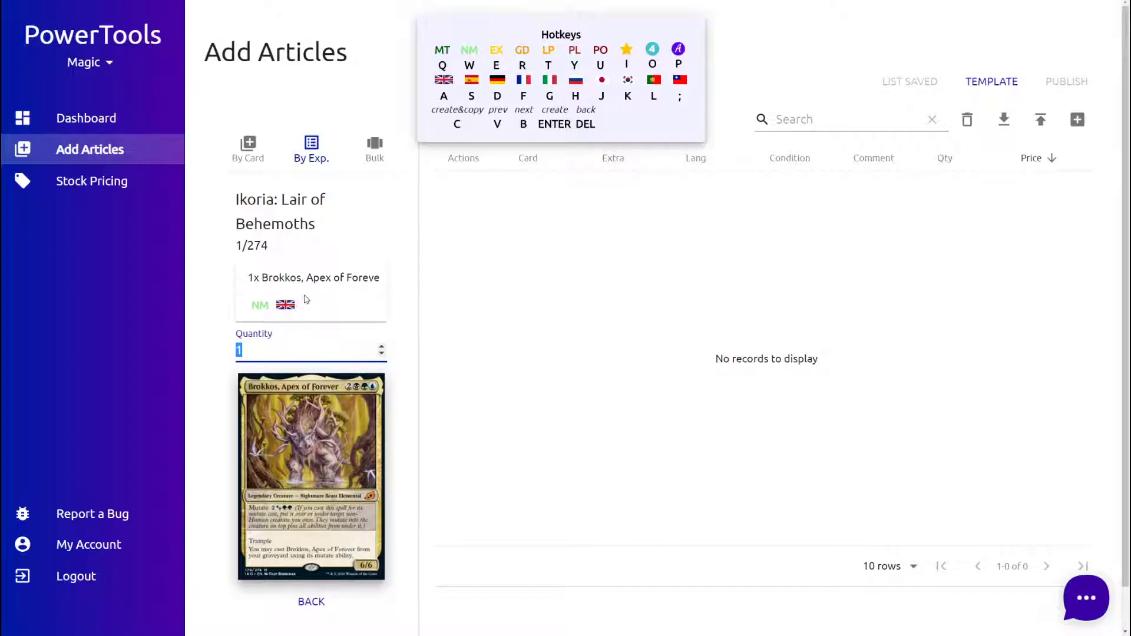
{"action": "key", "text": "Return"}
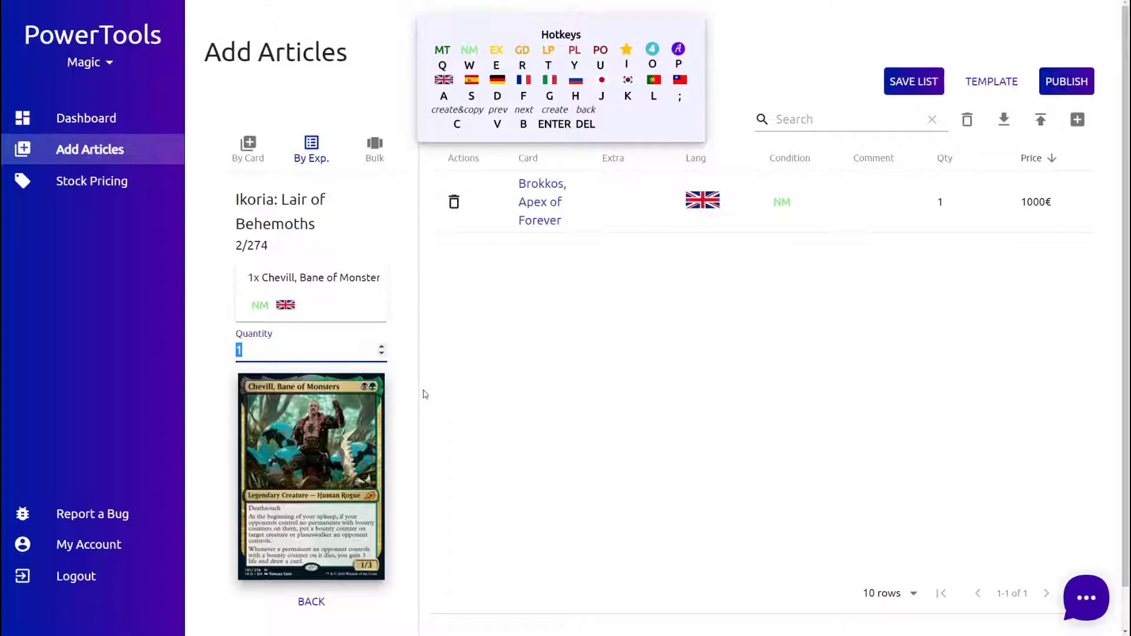
Skip Chevill, Bane of Monsters, and add four Fiend Artisan cards with condition MT and language Italian
{"action": "key", "text": "b"}
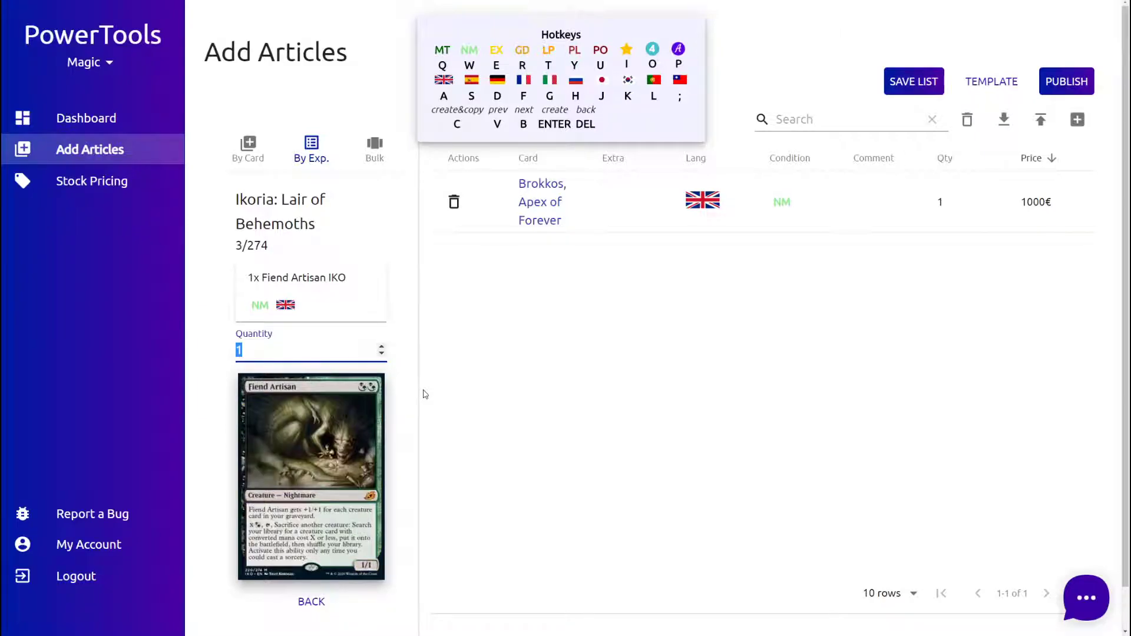
{"action": "key", "text": "v"}
{"action": "key", "text": "b"}
{"action": "type", "text": "4"}
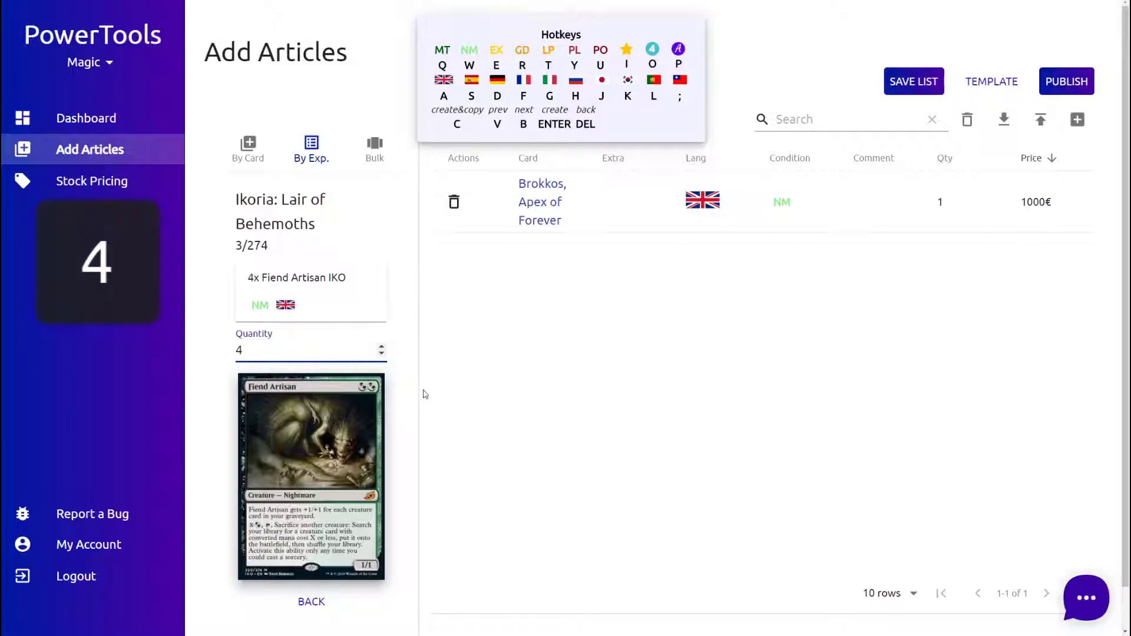
{"action": "type", "text": "qg"}
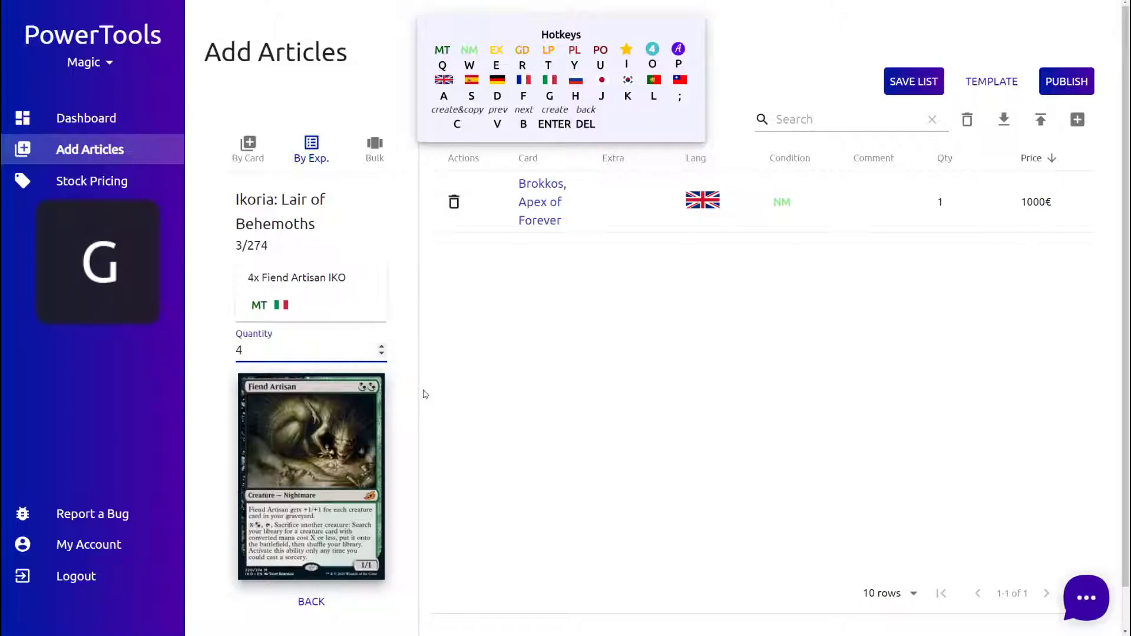
{"action": "key", "text": "Return"}
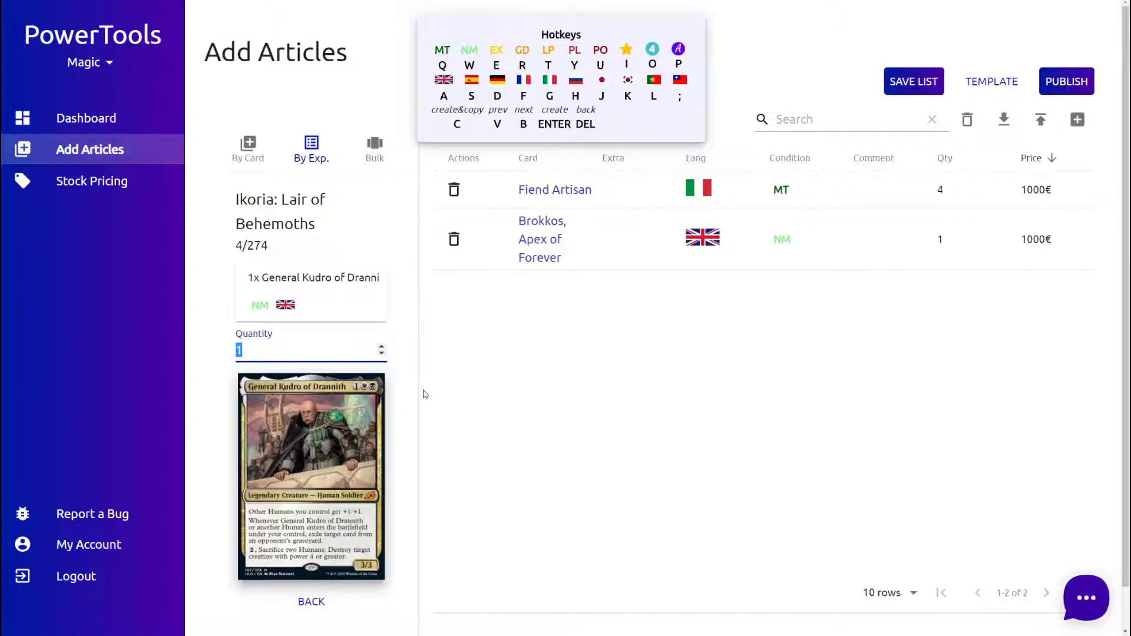
Add two NM English General Kudro of Drannith cards, and create a copy of the entry with the language set to German
{"action": "type", "text": "2"}
{"action": "key", "text": "c"}
{"action": "key", "text": "d"}
{"action": "key", "text": "Return"}
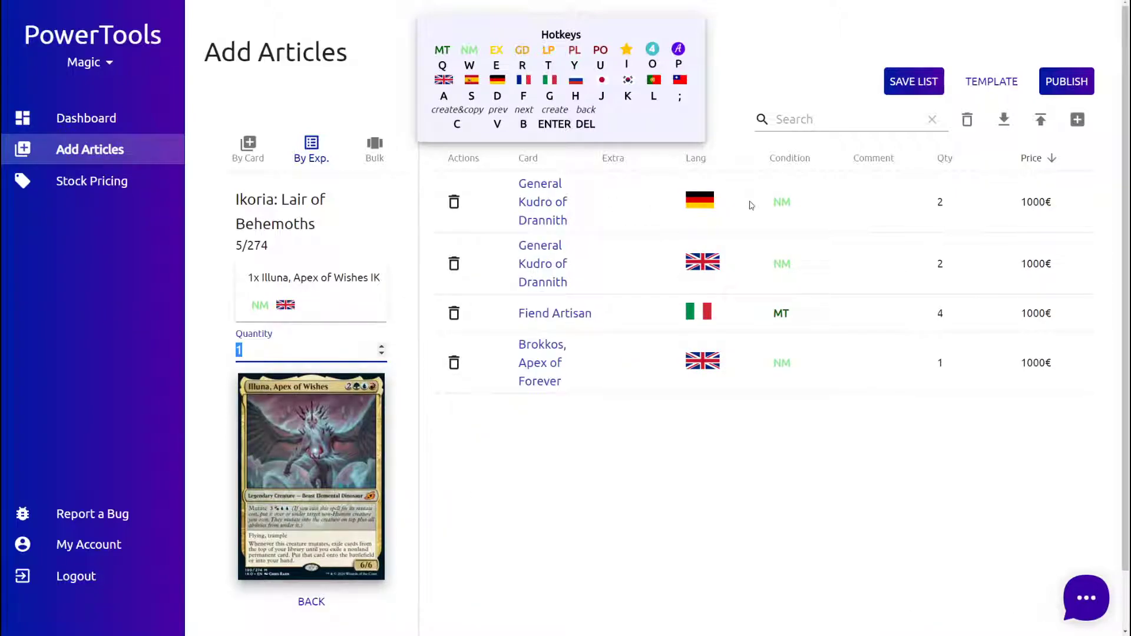
{"action": "left_click", "coordinate": [1002, 84]}
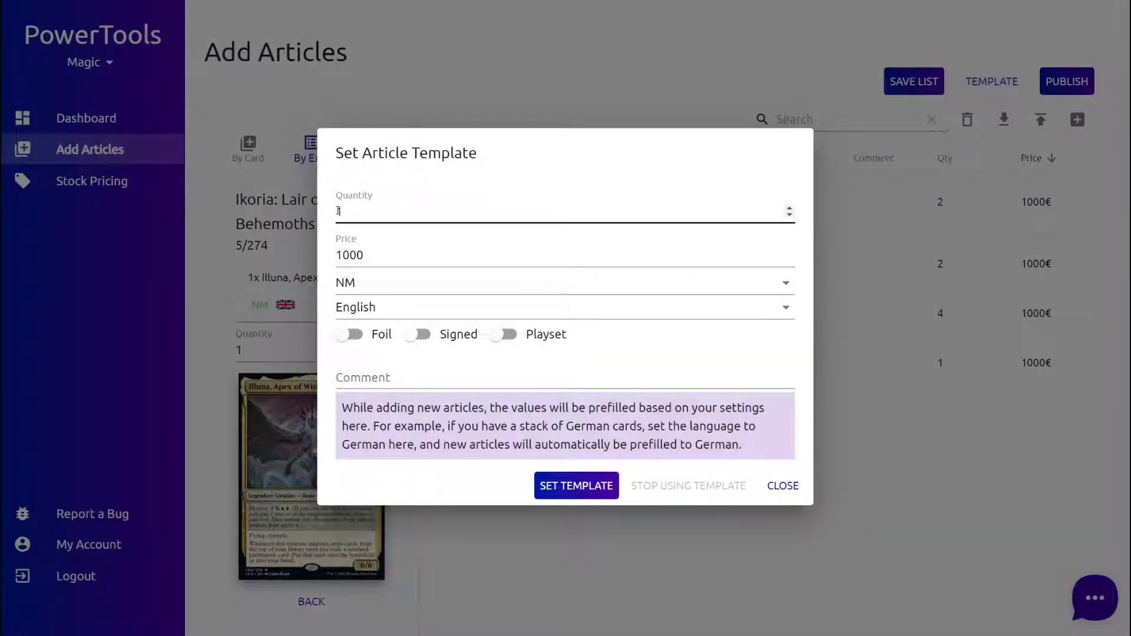
{"action": "left_click", "coordinate": [787, 490]}
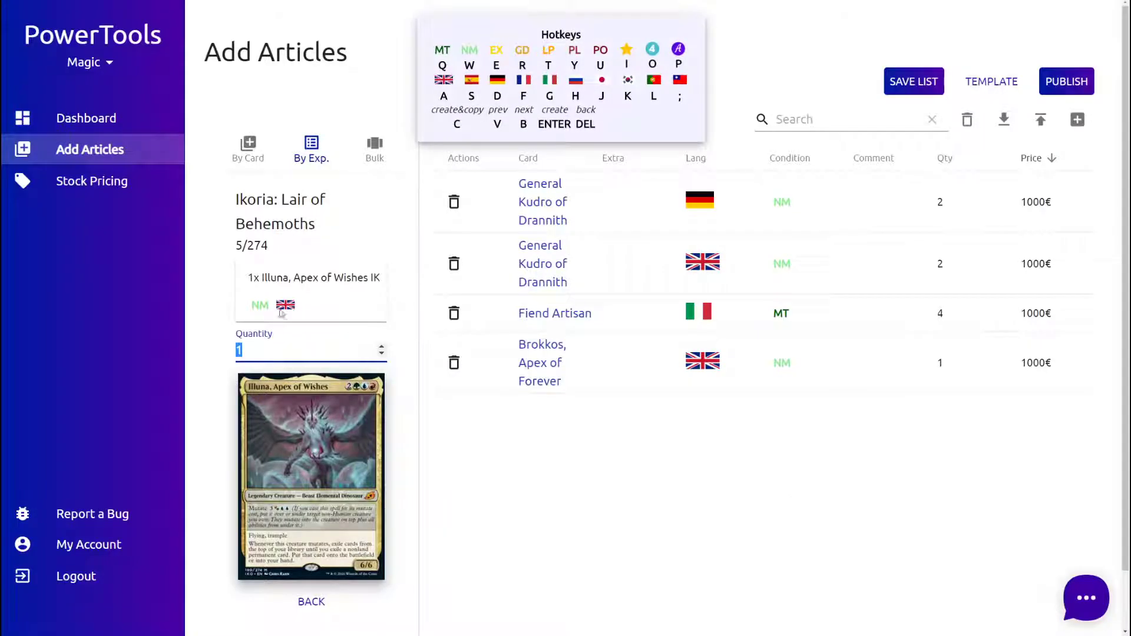
{"action": "left_click", "coordinate": [250, 273]}
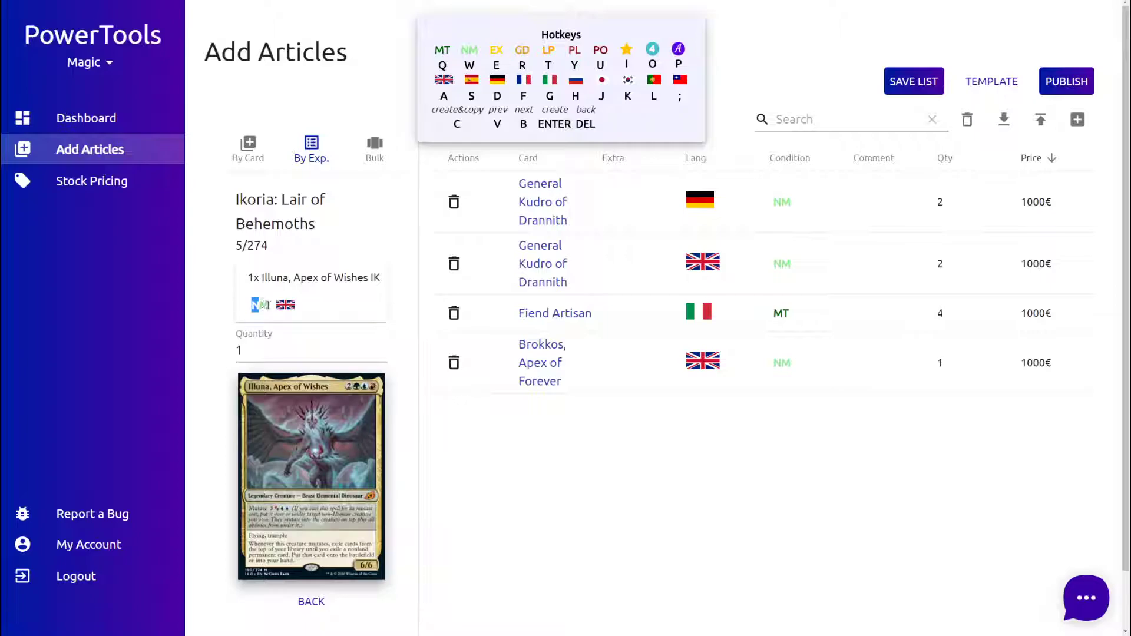
Open the article template settings and set the prefilled language to German
{"action": "left_click", "coordinate": [991, 85]}
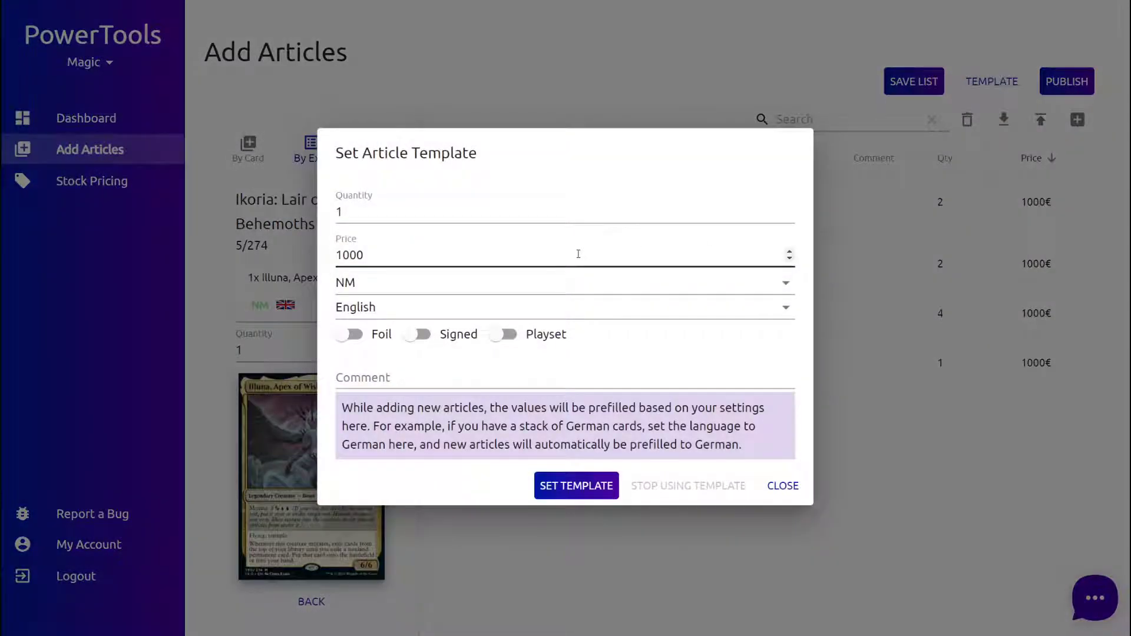
{"action": "left_click_drag", "start_coordinate": [379, 218], "coordinate": [316, 211]}
{"action": "left_click", "coordinate": [361, 211]}
{"action": "left_click", "coordinate": [368, 254]}
{"action": "double_click", "coordinate": [367, 255]}
{"action": "left_click", "coordinate": [372, 253]}
{"action": "left_click", "coordinate": [368, 285]}
{"action": "left_click", "coordinate": [371, 284]}
{"action": "left_click", "coordinate": [384, 309]}
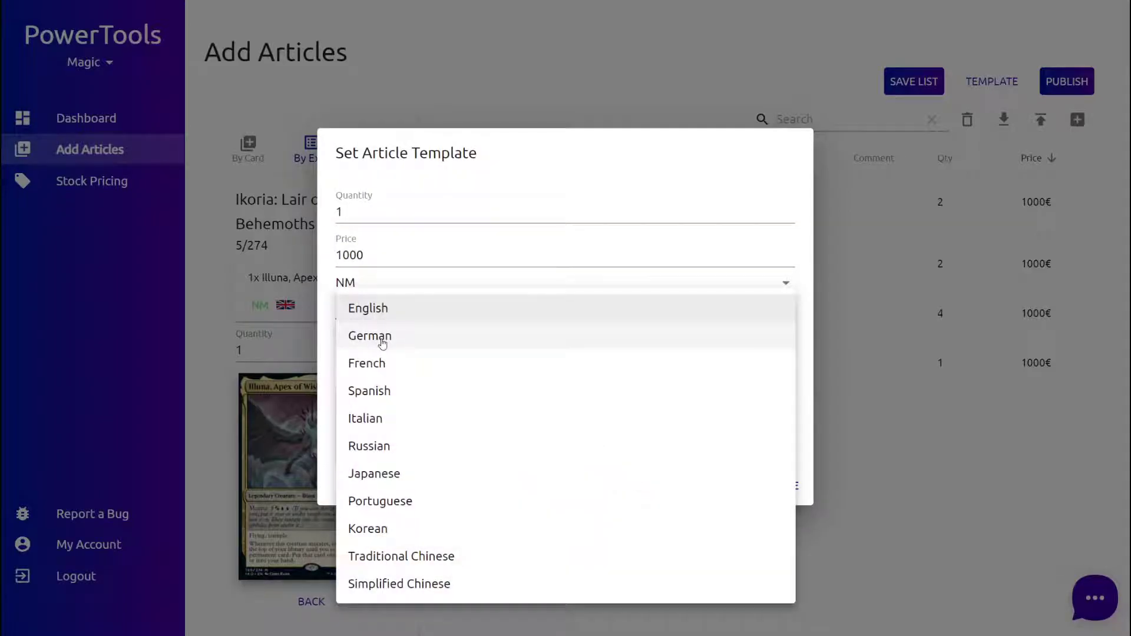
{"action": "left_click", "coordinate": [383, 337]}
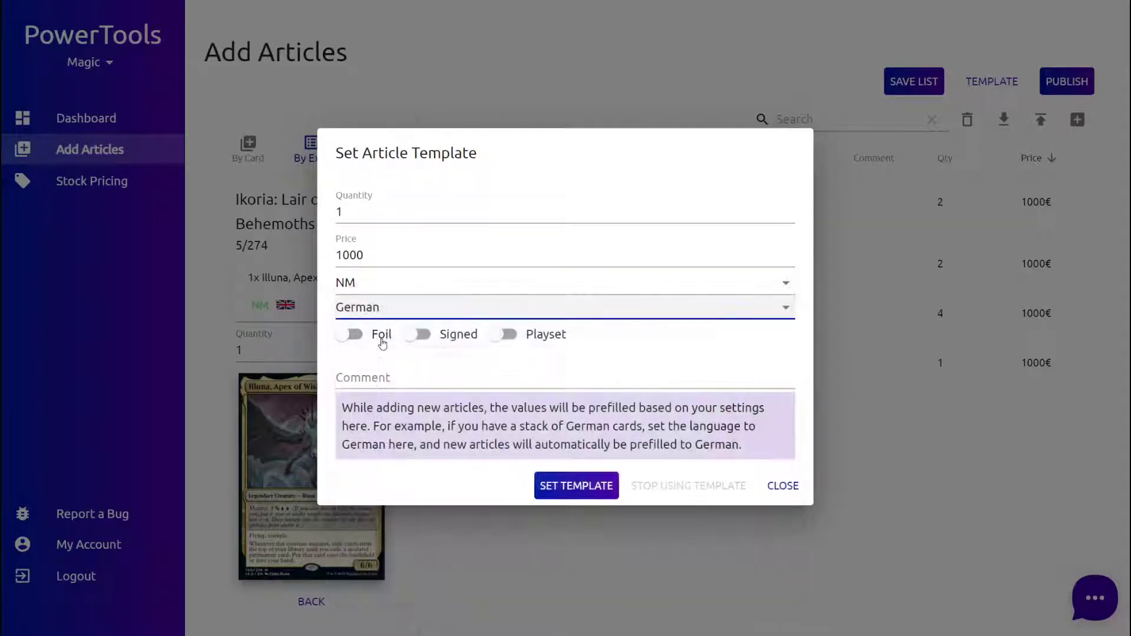
Add the comment "All cards in stock!" to the article template, leave Foil off, and apply the template
{"action": "left_click", "coordinate": [350, 334]}
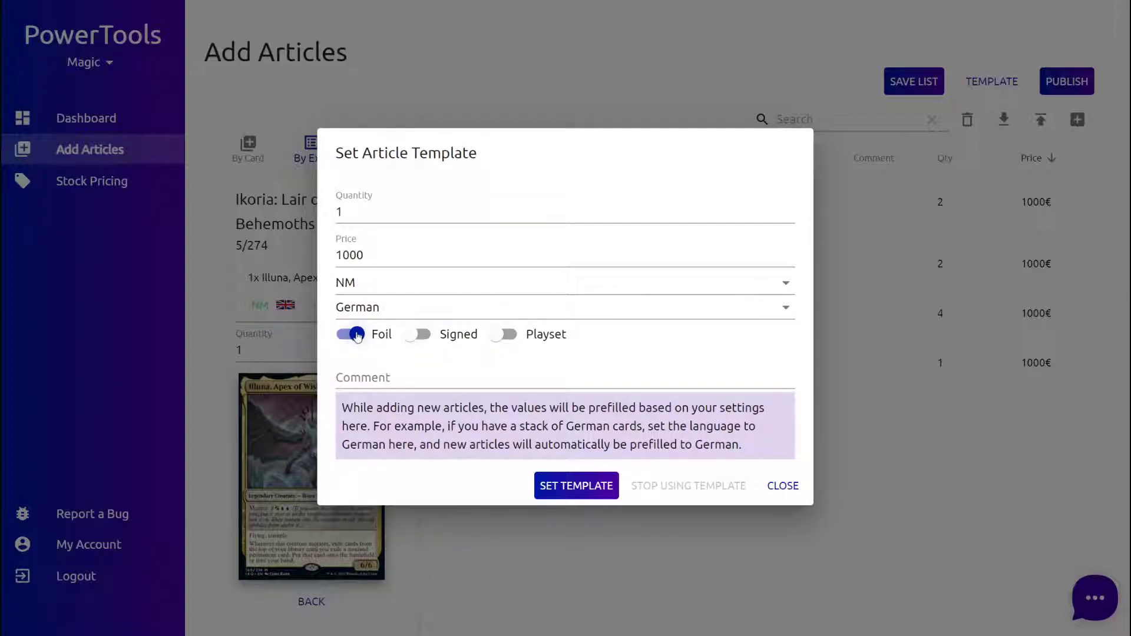
{"action": "left_click", "coordinate": [356, 336]}
{"action": "left_click", "coordinate": [370, 377]}
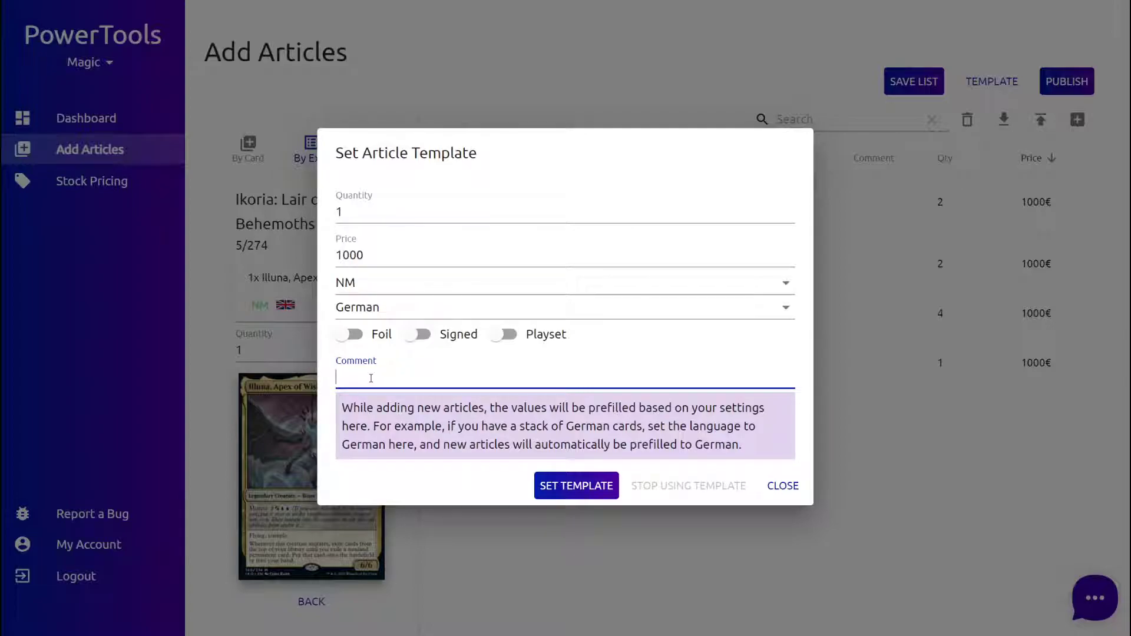
{"action": "key", "text": "shift"}
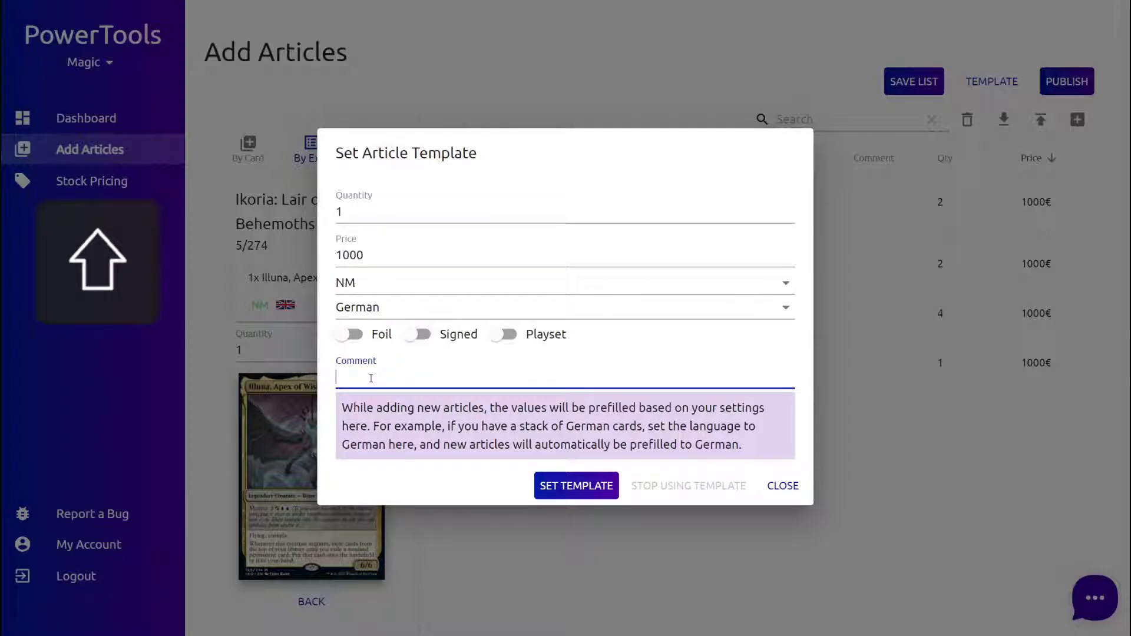
{"action": "type", "text": "All cards in stock!"}
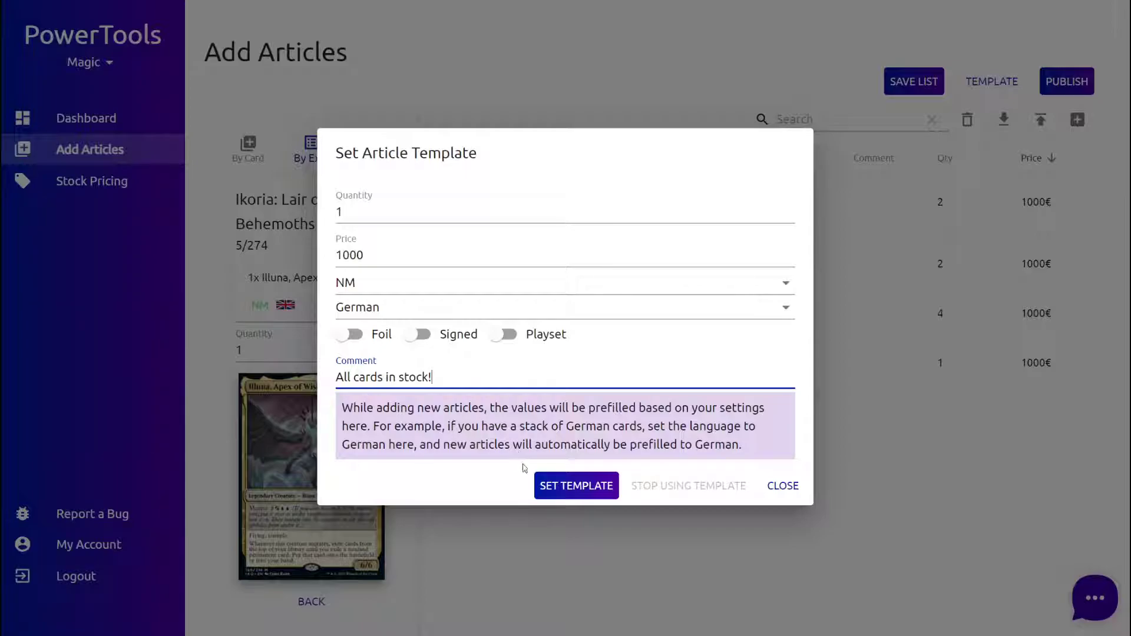
{"action": "left_click", "coordinate": [595, 490]}
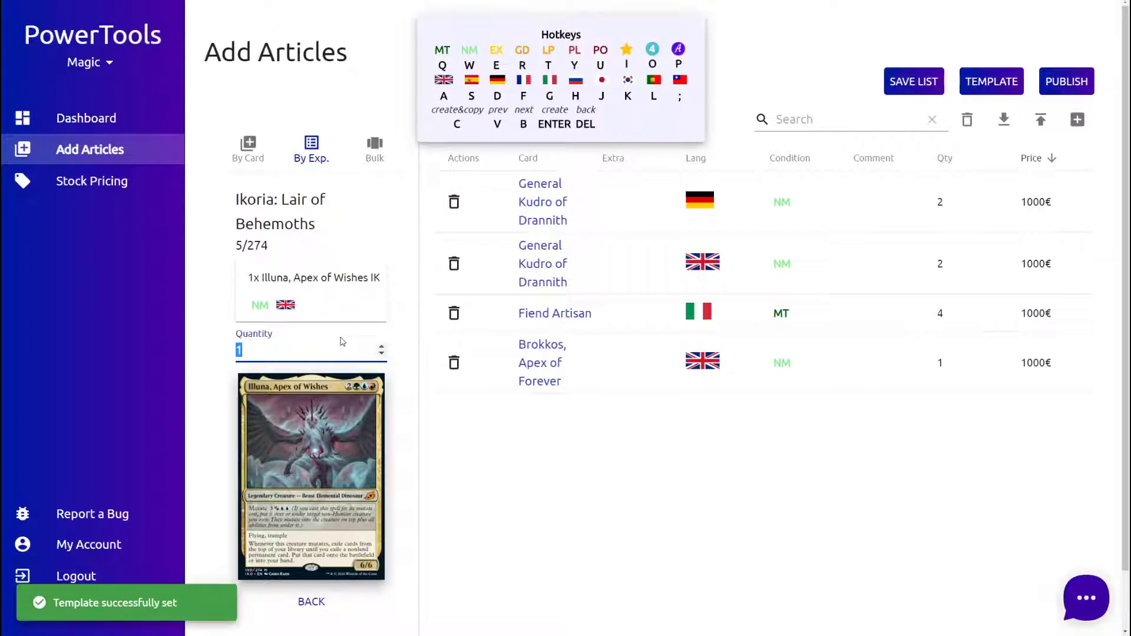
Skip ahead to Lukka, Coppercoat Outcast, add four NM German copies, and check the comment on the new entry
{"action": "key", "text": "b"}
{"action": "key", "text": "b"}
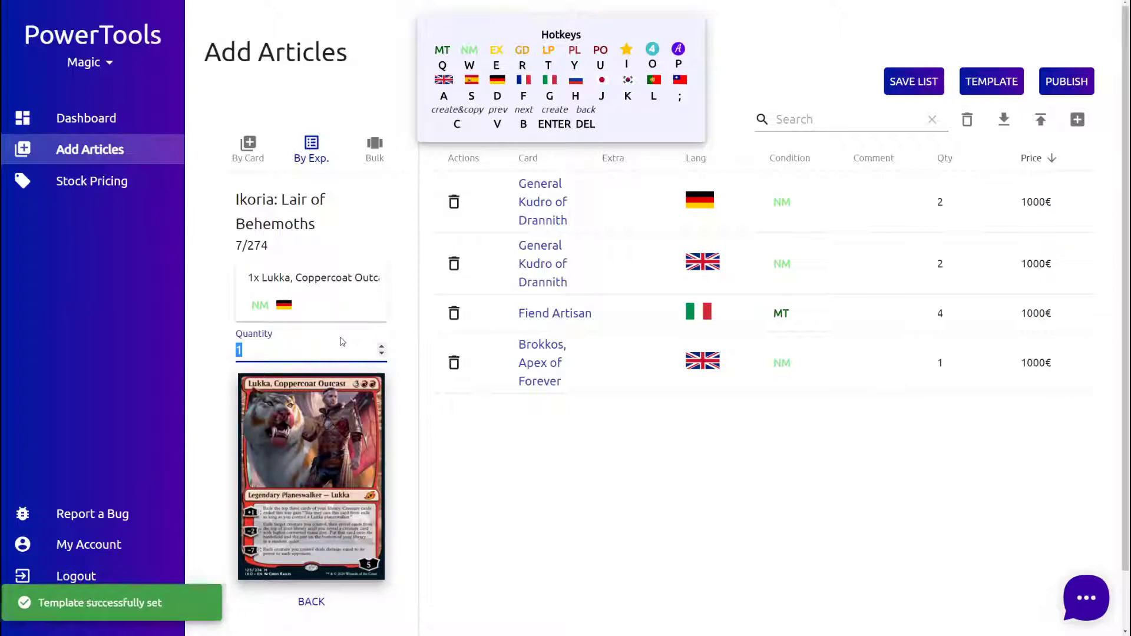
{"action": "type", "text": "4"}
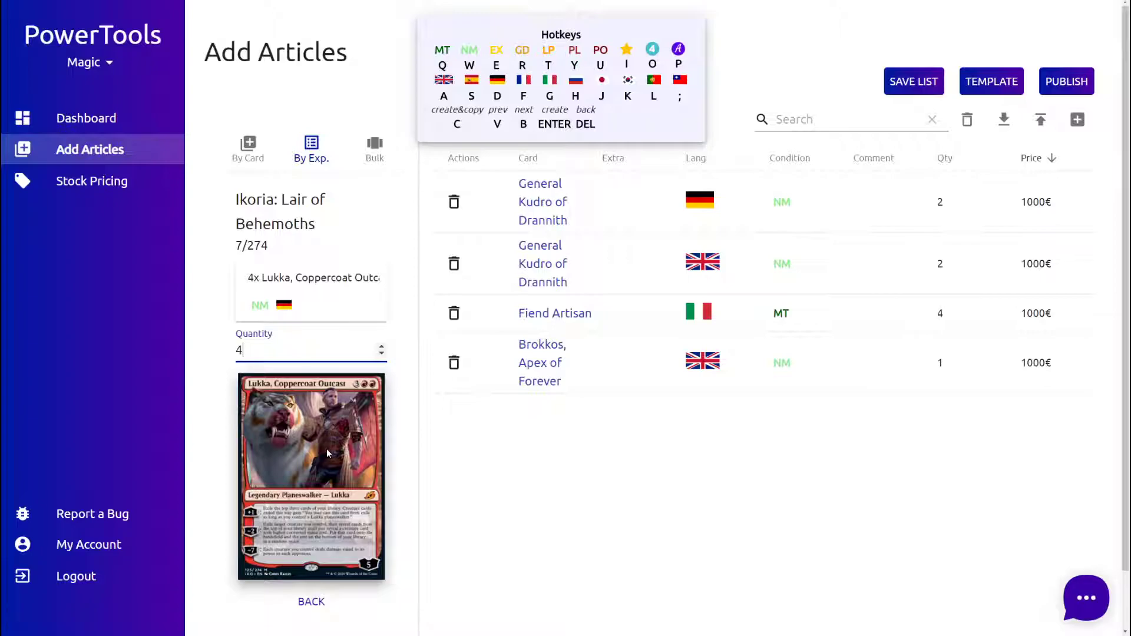
{"action": "key", "text": "Return"}
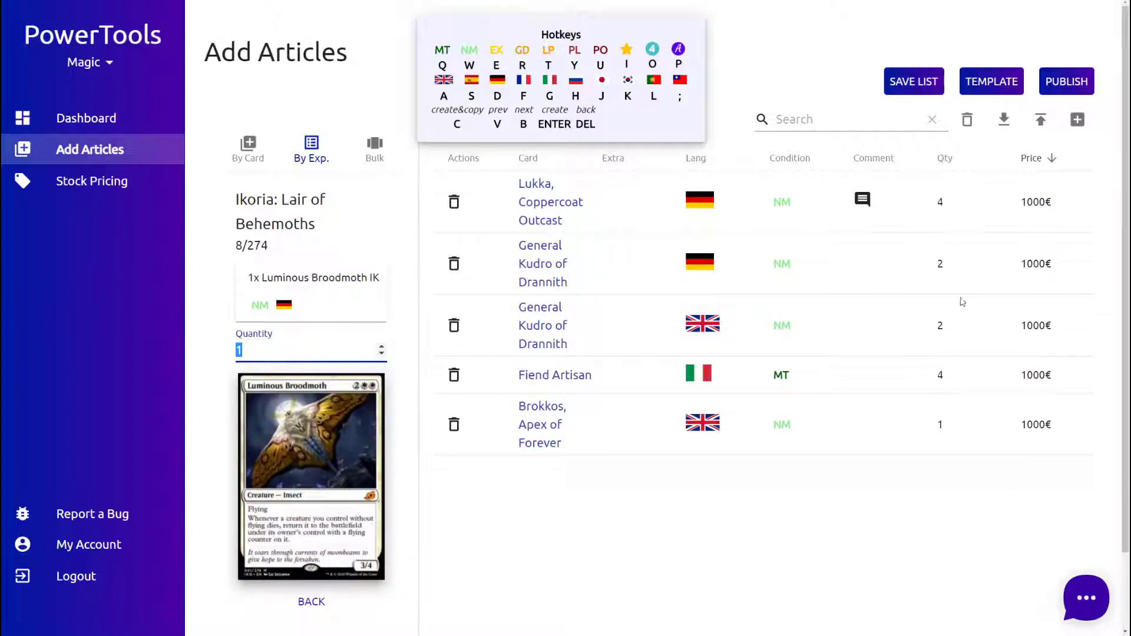
{"action": "mouse_move", "coordinate": [863, 200]}
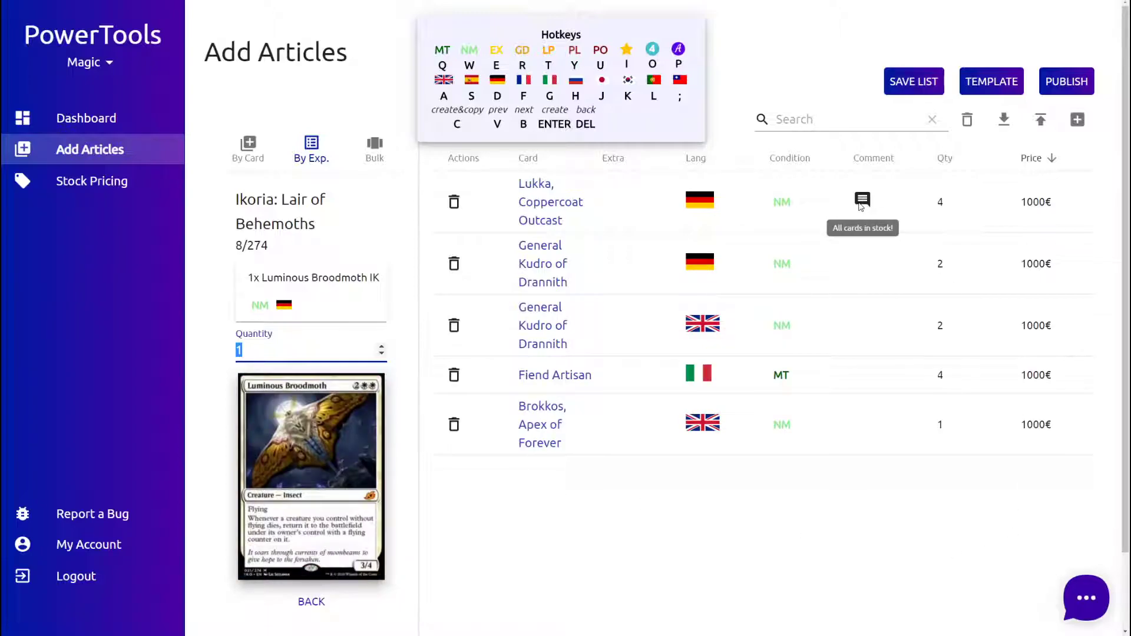
Publish the articles listed by expansion to the connected Cardmarket account and close the completion dialog
{"action": "left_click", "coordinate": [1064, 84]}
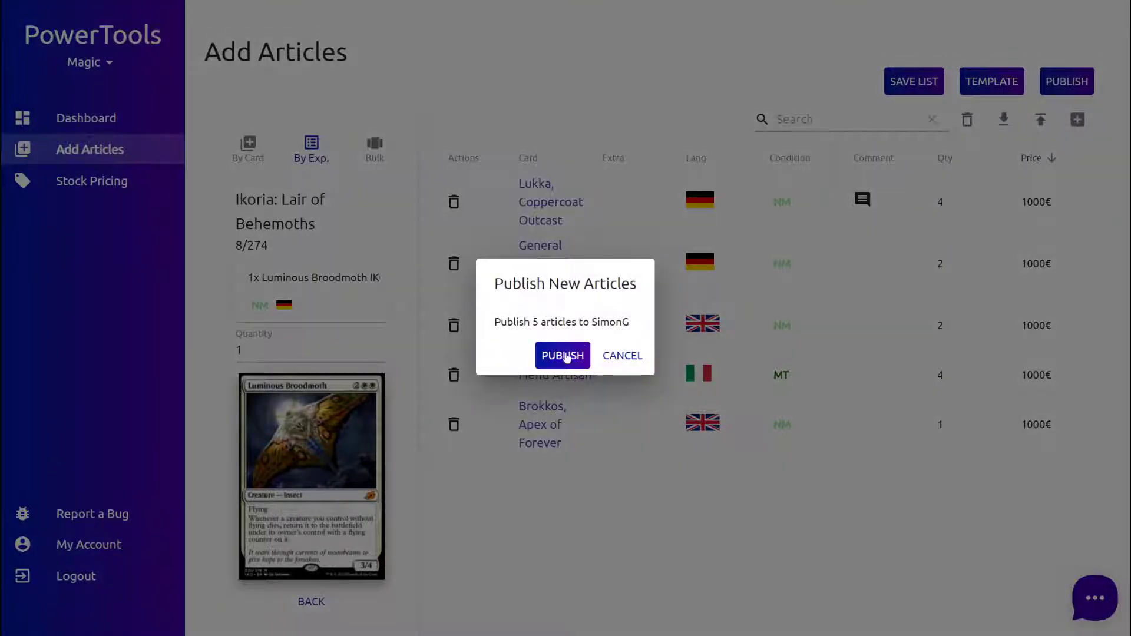
{"action": "left_click", "coordinate": [569, 354]}
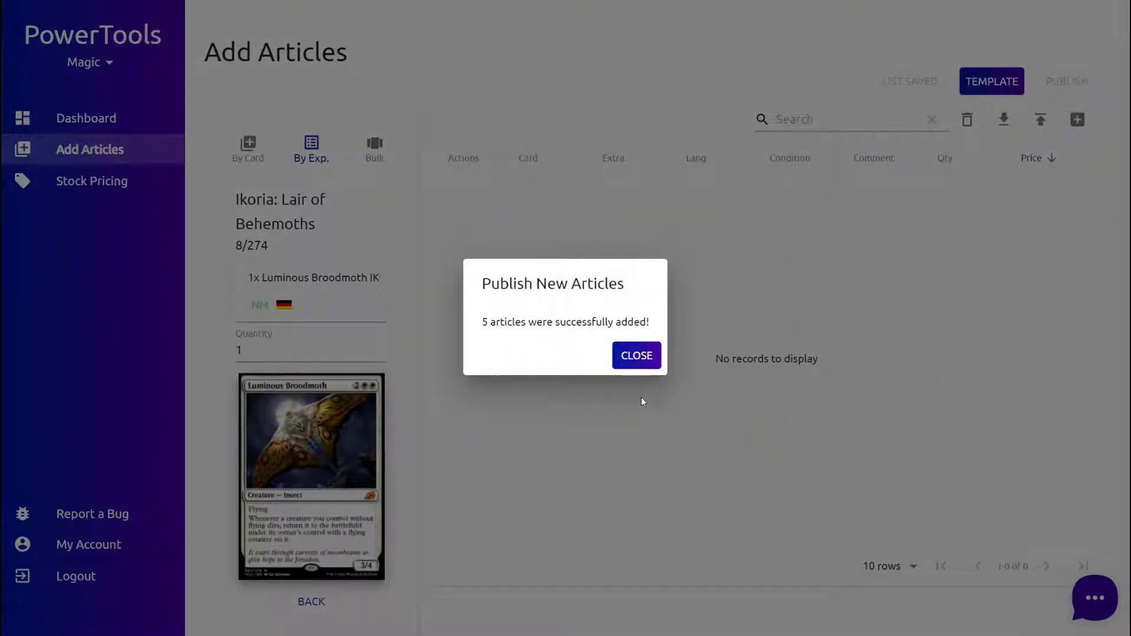
{"action": "left_click", "coordinate": [646, 356]}
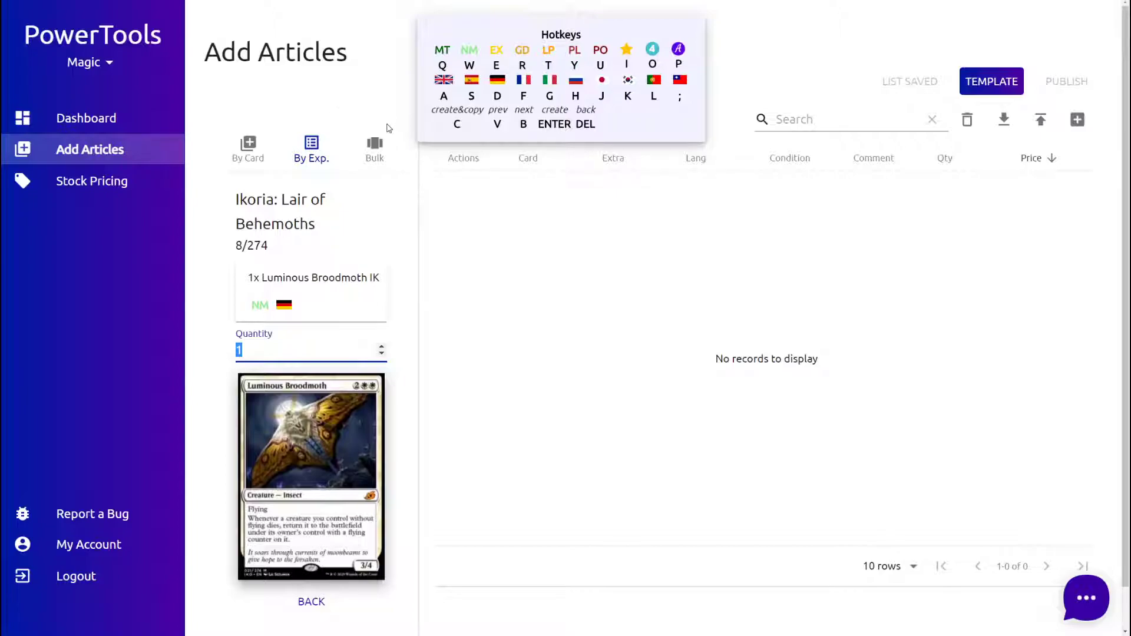
Switch to adding cards in bulk and choose the expansion Ikoria: Lair of Behemoths
{"action": "left_click", "coordinate": [375, 152]}
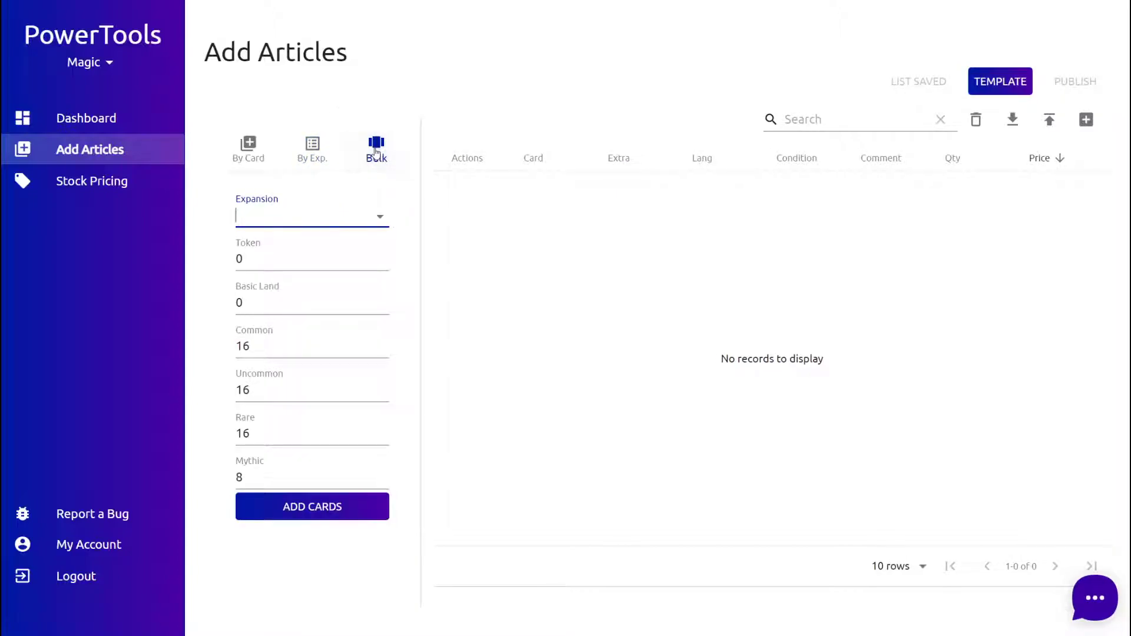
{"action": "left_click", "coordinate": [279, 215]}
{"action": "type", "text": "ikori"}
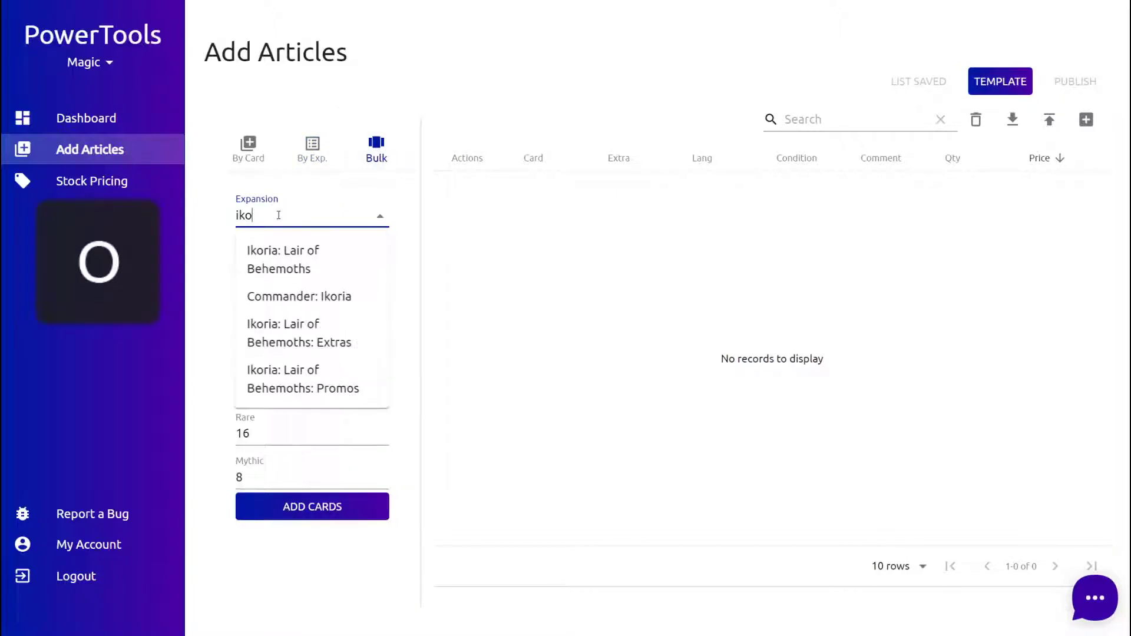
{"action": "left_click", "coordinate": [298, 261]}
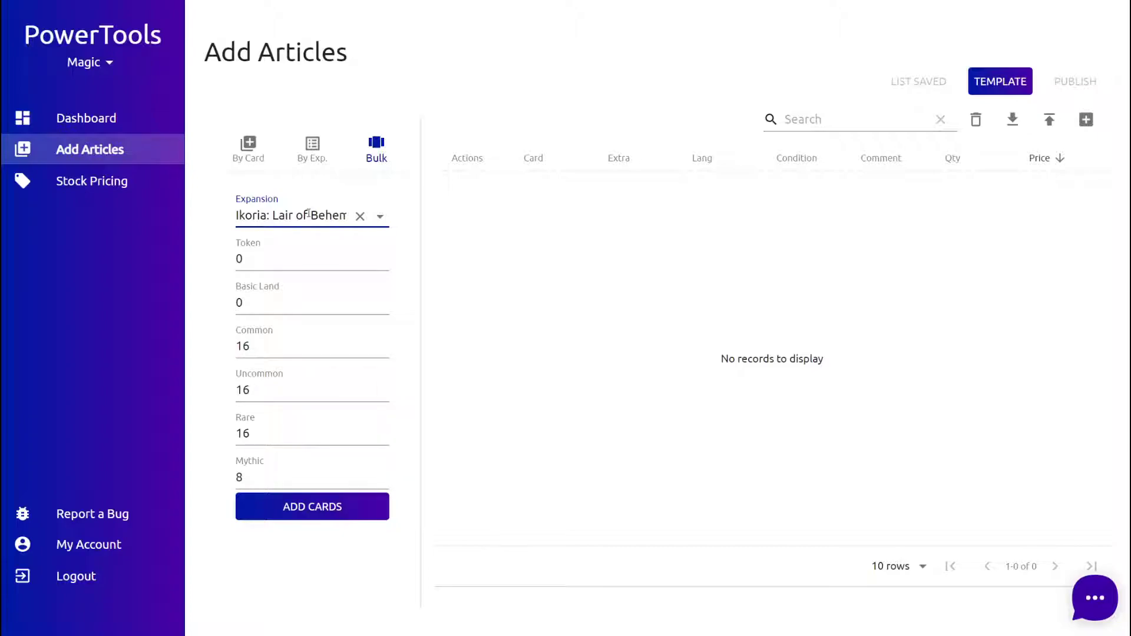
Set the bulk quantities to 8 for uncommons and 4 for rares, and clear the mythic quantity
{"action": "left_click", "coordinate": [259, 343]}
{"action": "left_click", "coordinate": [270, 386]}
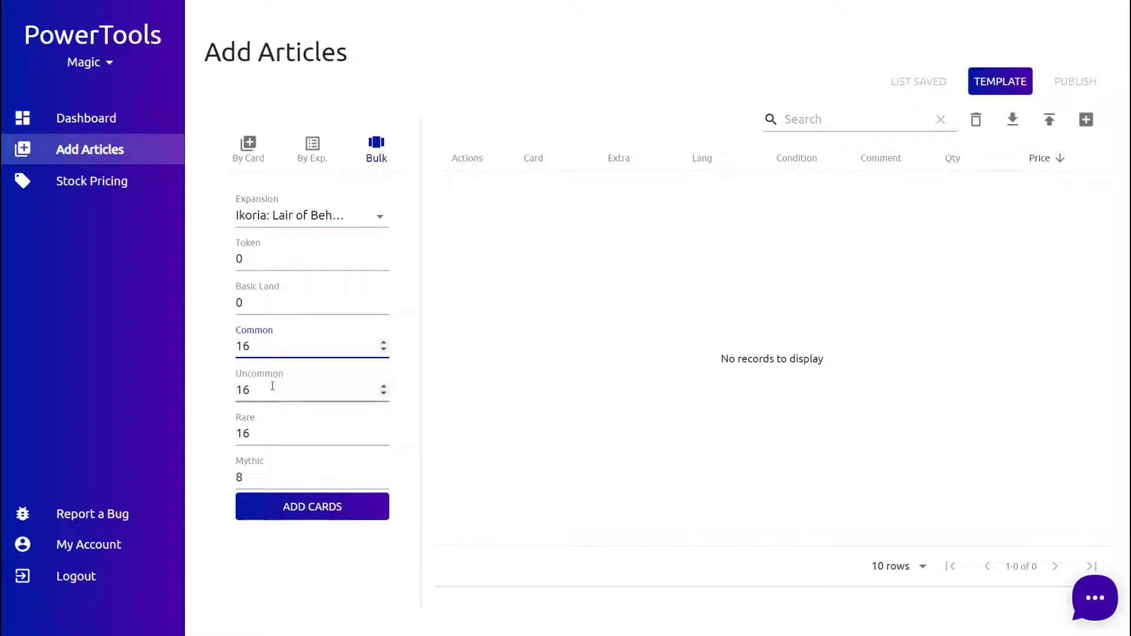
{"action": "left_click_drag", "start_coordinate": [281, 392], "coordinate": [231, 398]}
{"action": "type", "text": "8"}
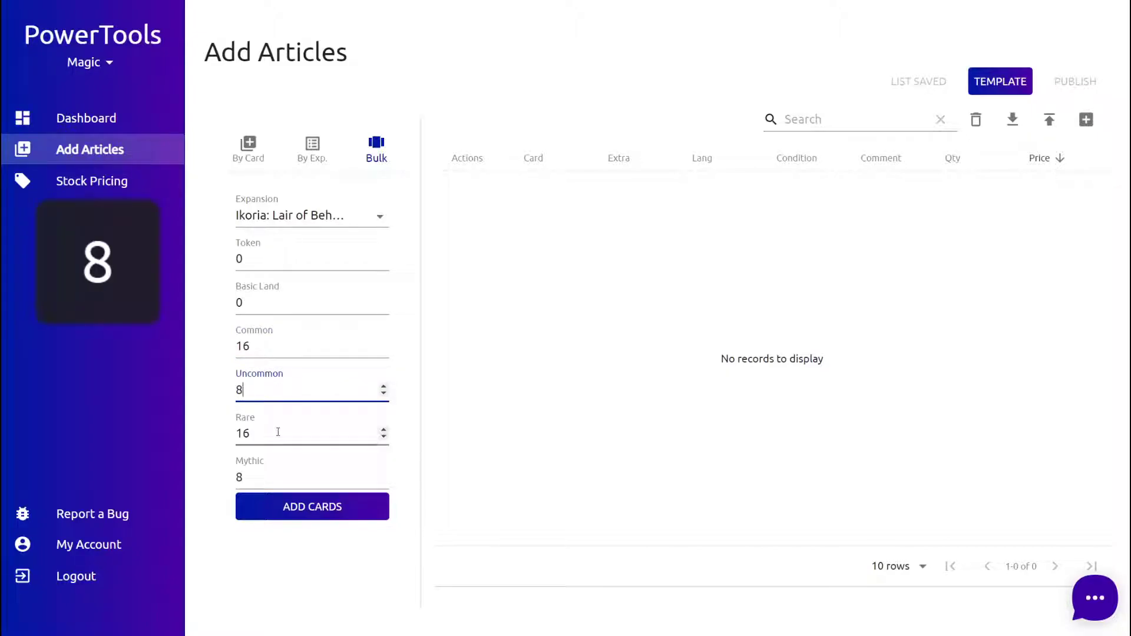
{"action": "left_click_drag", "start_coordinate": [273, 433], "coordinate": [226, 434]}
{"action": "type", "text": "4"}
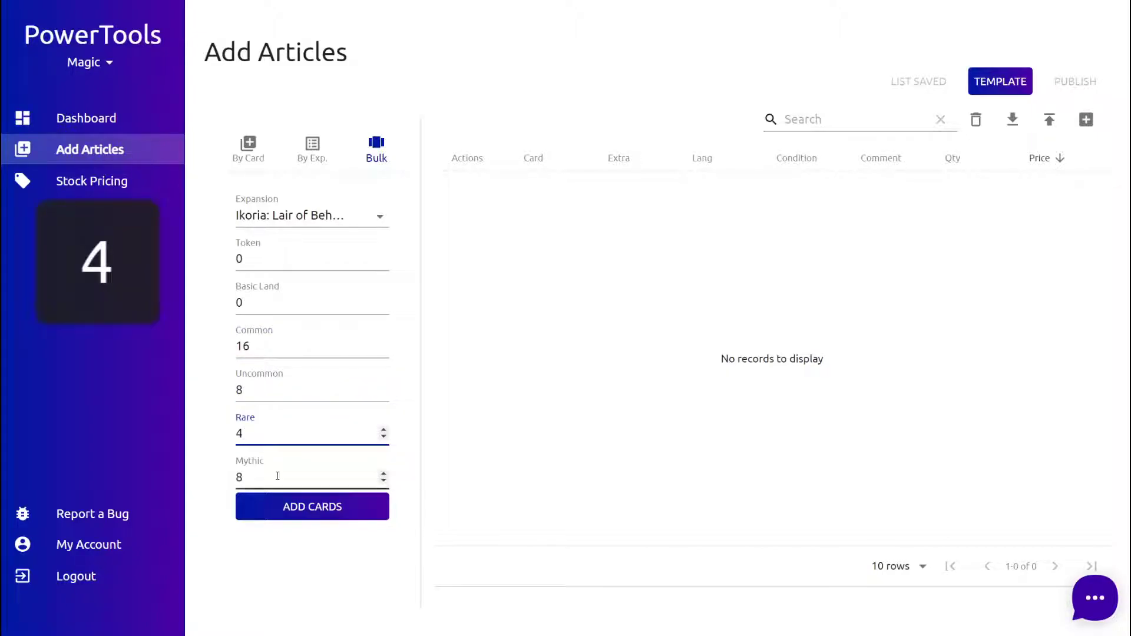
{"action": "left_click_drag", "start_coordinate": [244, 476], "coordinate": [209, 469]}
{"action": "key", "text": "BackSpace"}
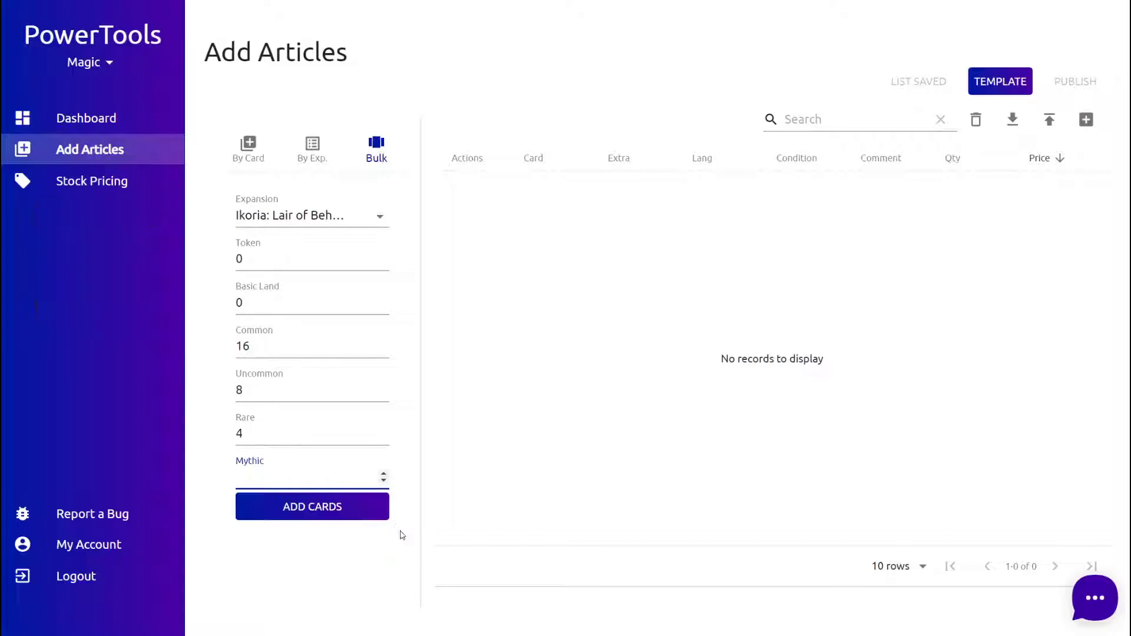
Change the article template's language to English and apply the template
{"action": "left_click", "coordinate": [1000, 82]}
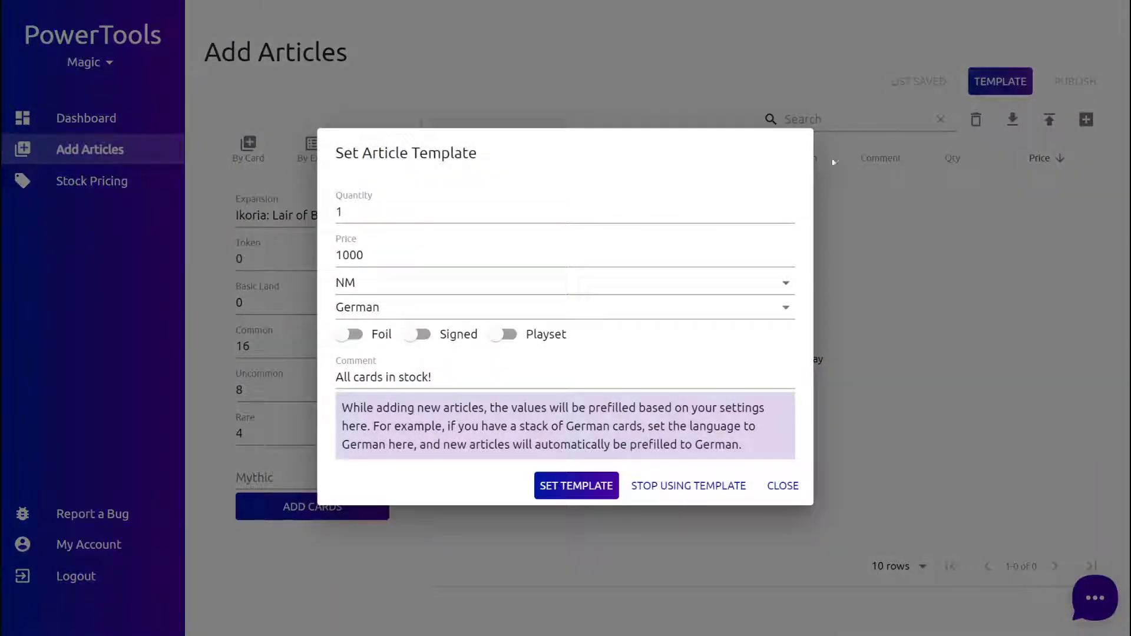
{"action": "left_click", "coordinate": [380, 312]}
{"action": "left_click", "coordinate": [398, 280]}
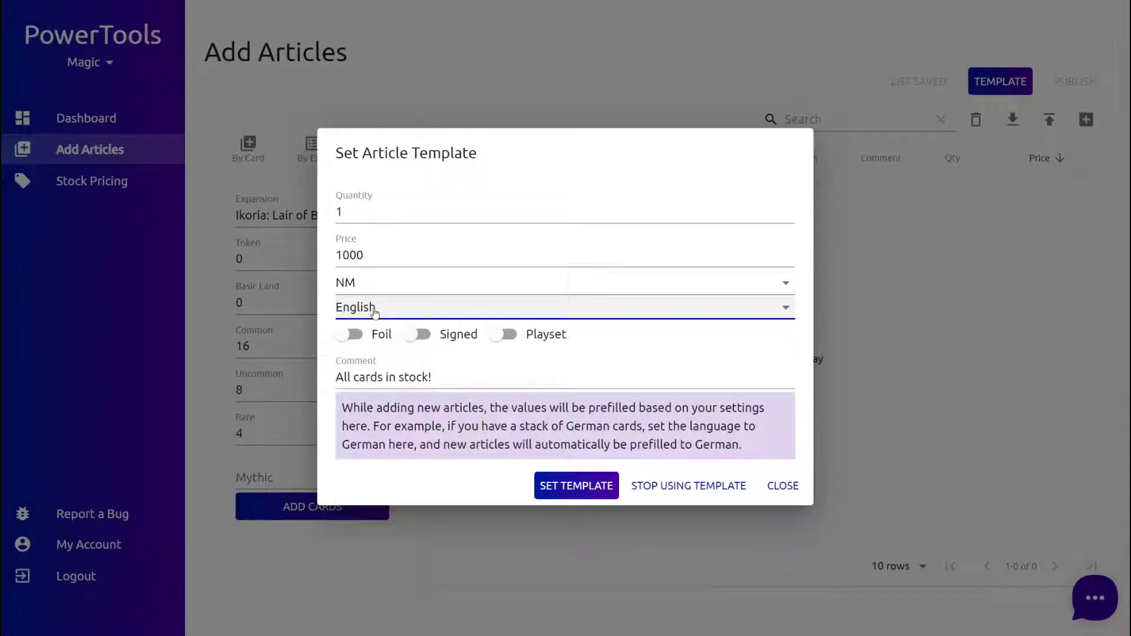
{"action": "left_click", "coordinate": [372, 213]}
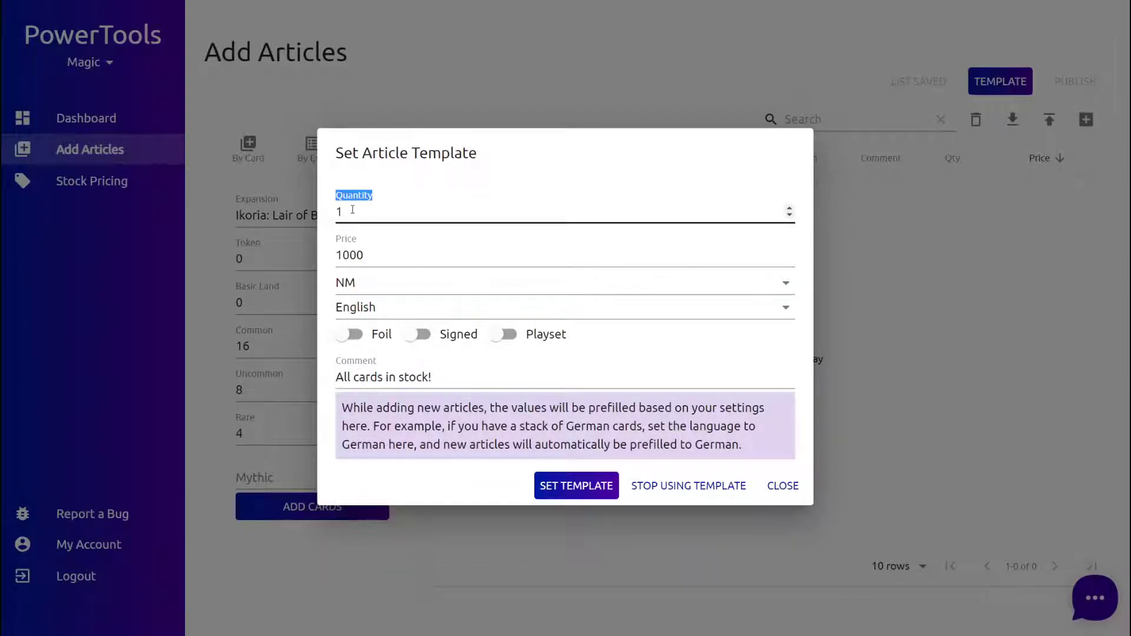
{"action": "left_click", "coordinate": [583, 483]}
Add the Ikoria bulk cards to the list and publish them to the connected Cardmarket account, closing the completion dialog
{"action": "left_click", "coordinate": [316, 504]}
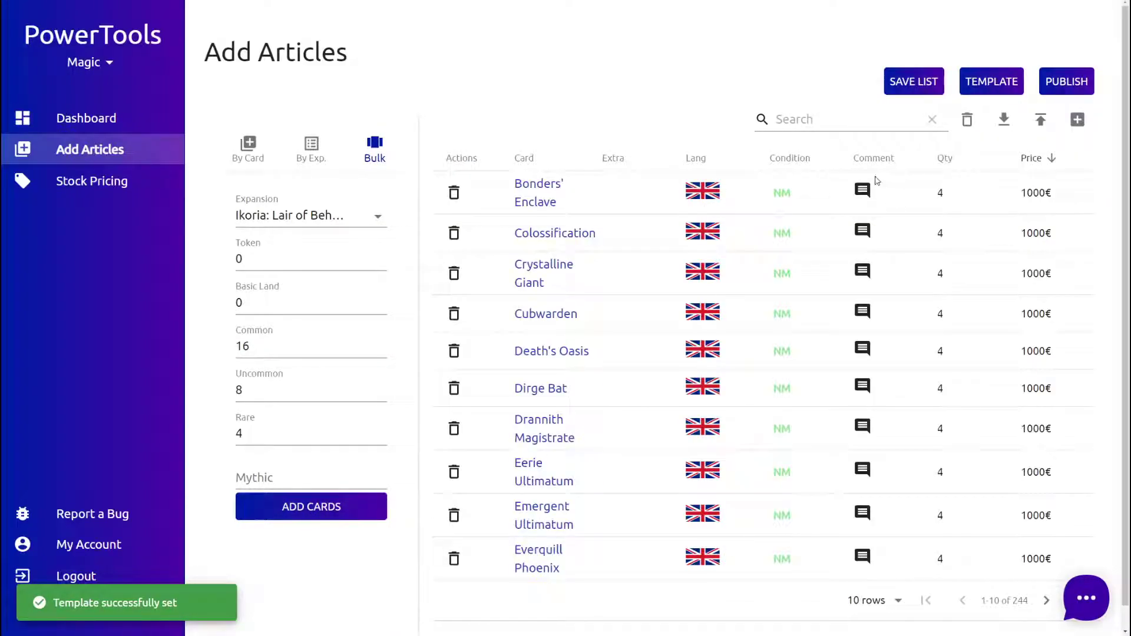
{"action": "mouse_move", "coordinate": [864, 197]}
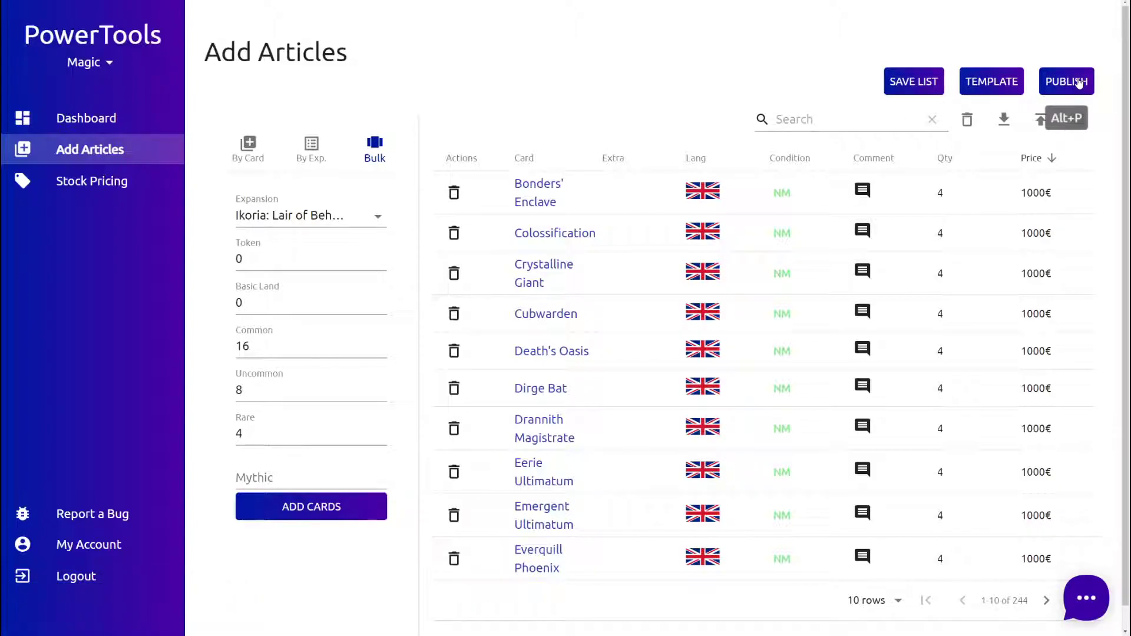
{"action": "left_click", "coordinate": [1077, 82]}
{"action": "left_click", "coordinate": [562, 358]}
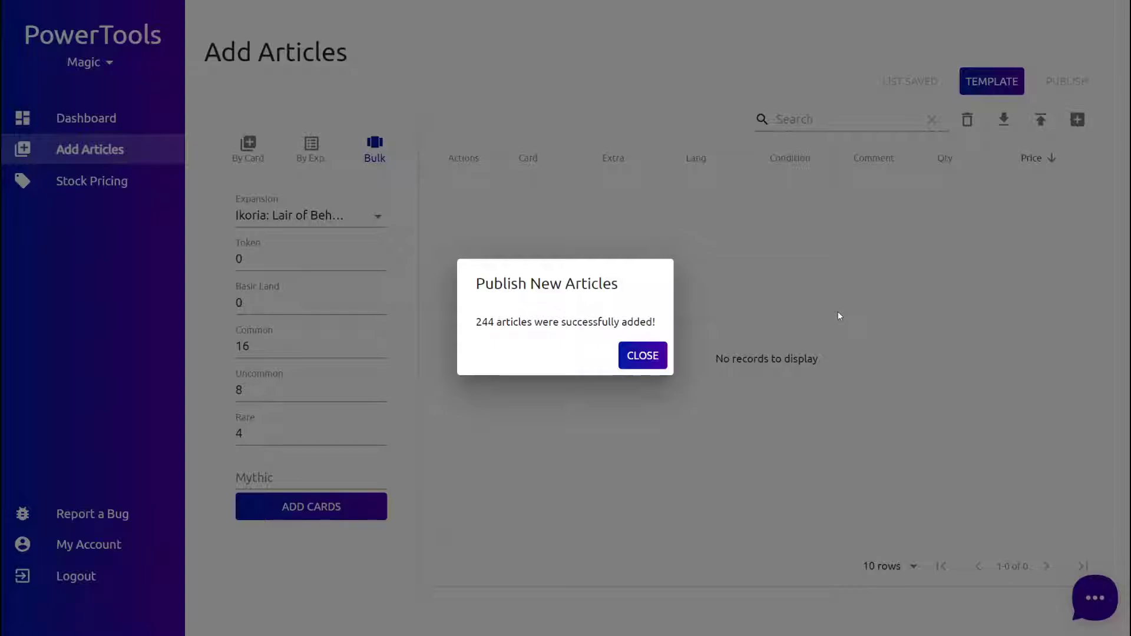
{"action": "left_click", "coordinate": [646, 358]}
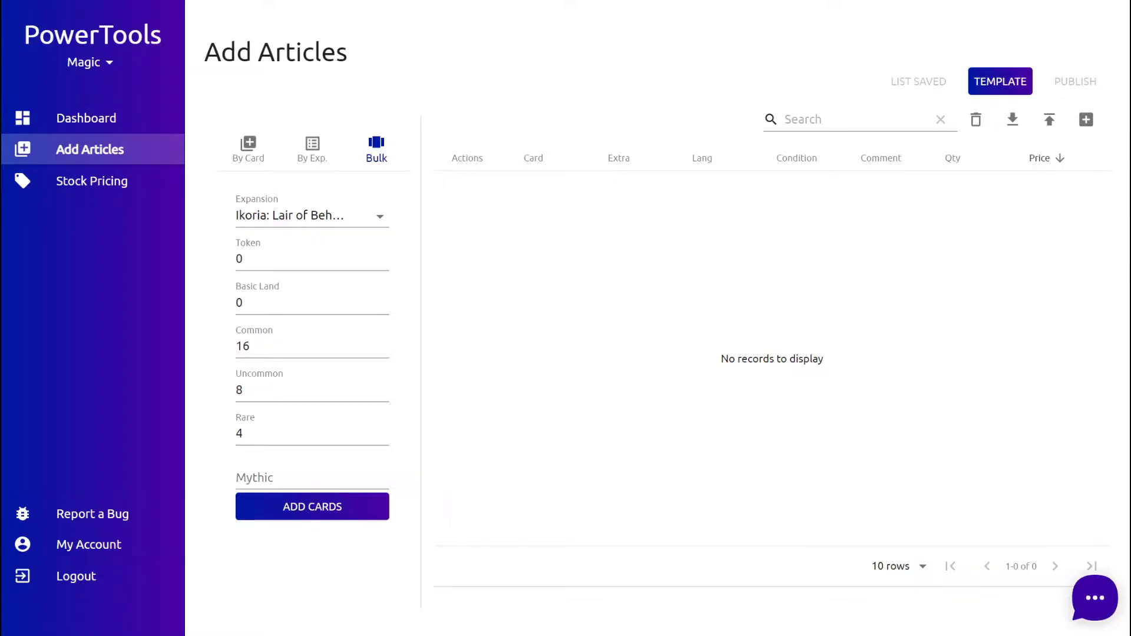